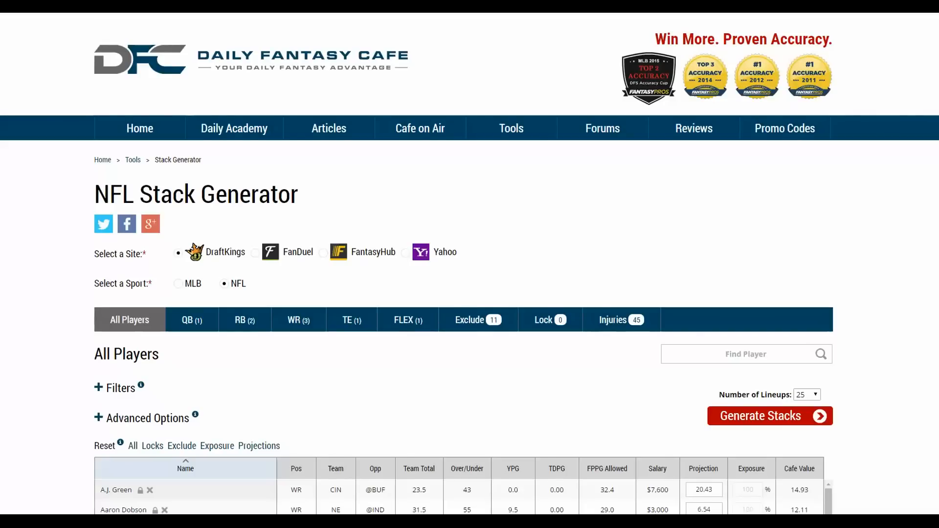
- Review the lists of excluded players and locked players for the DraftKings NFL slate
scroll(469, 265, "down", 2)
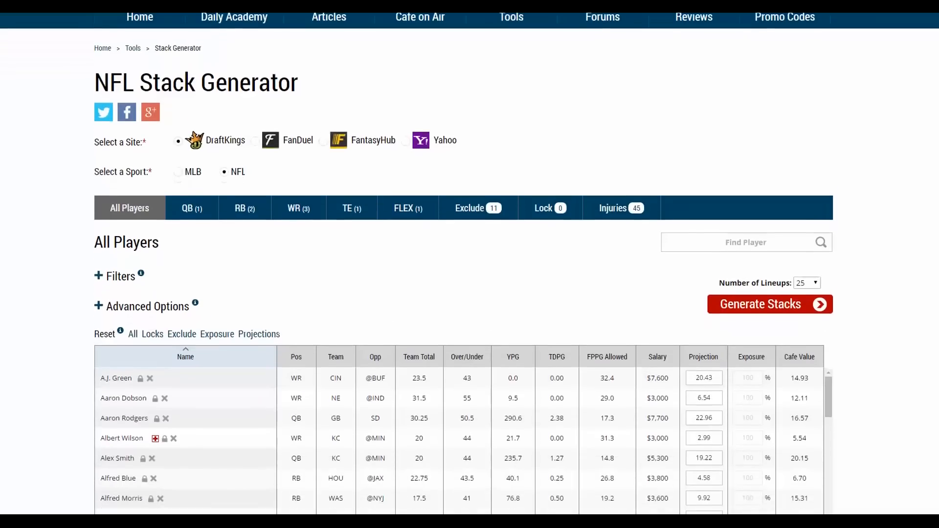
scroll(178, 91, "down", 1)
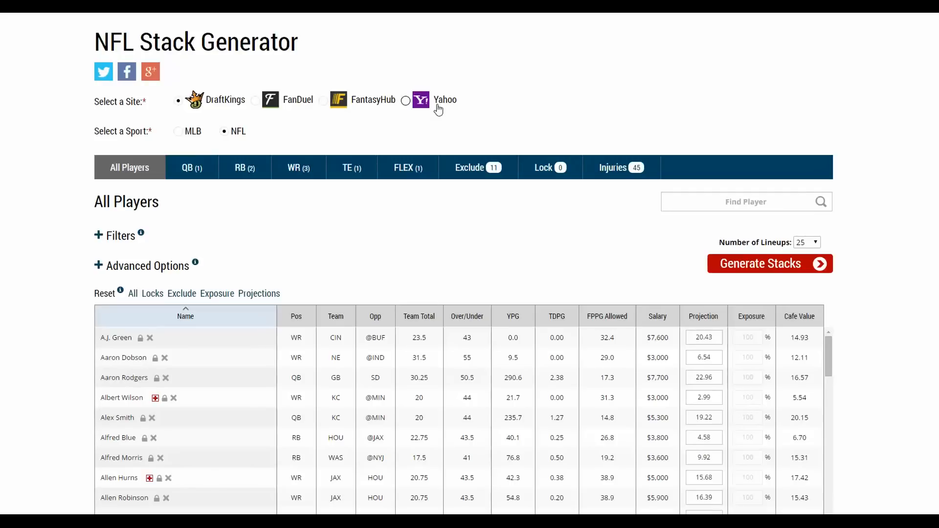
left_click(470, 167)
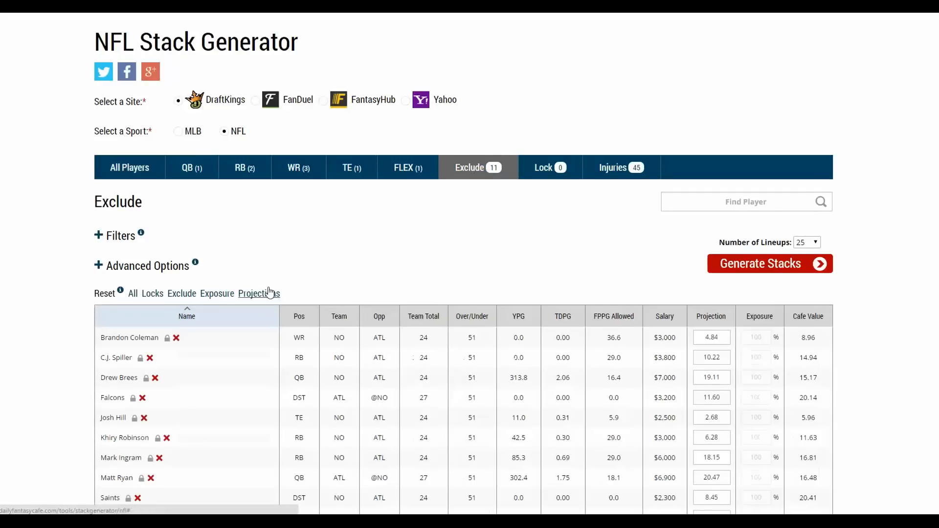
scroll(266, 292, "down", 3)
scroll(270, 292, "up", 3)
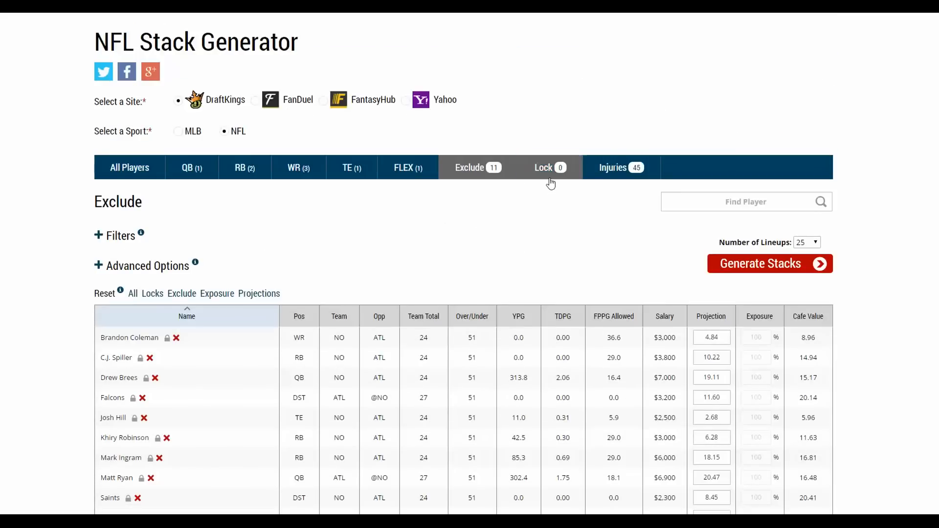
left_click(557, 175)
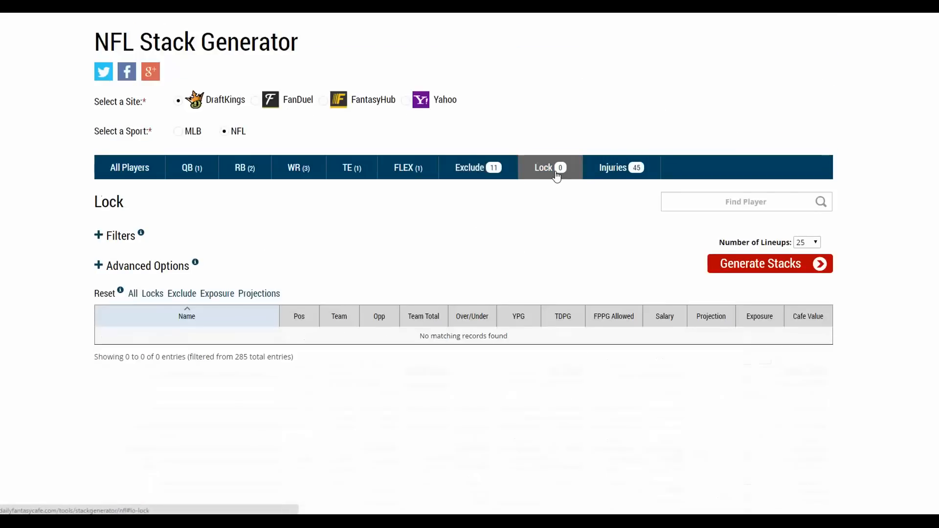
- Lock A.J. Green from the full player list, and check the locked and injured player lists
left_click(136, 175)
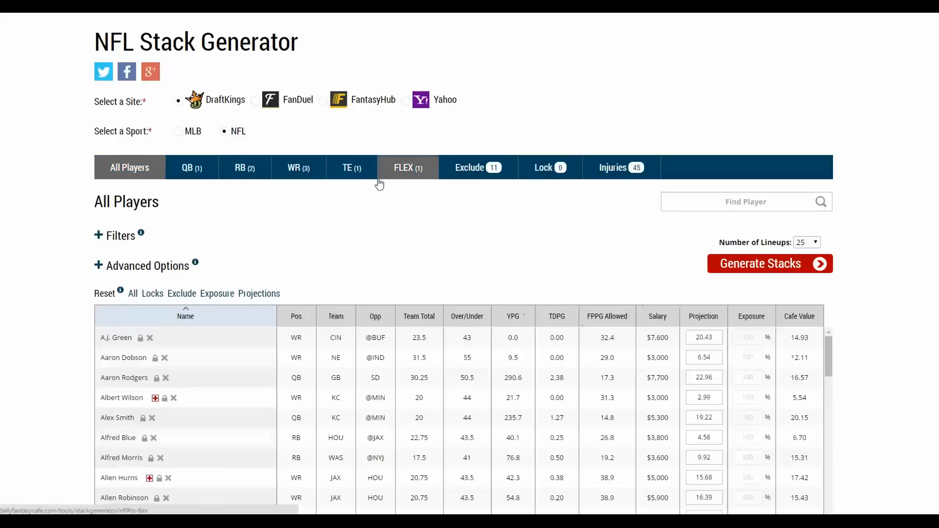
left_click(140, 338)
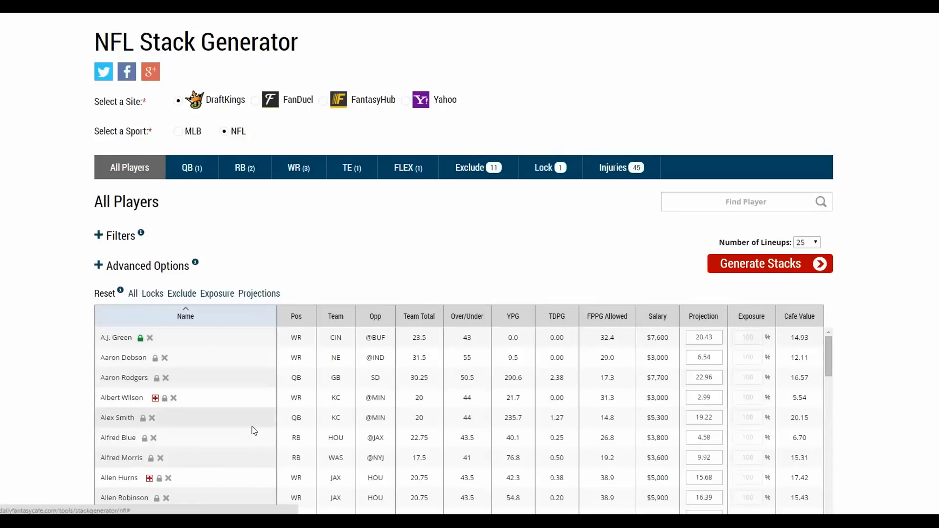
left_click(562, 171)
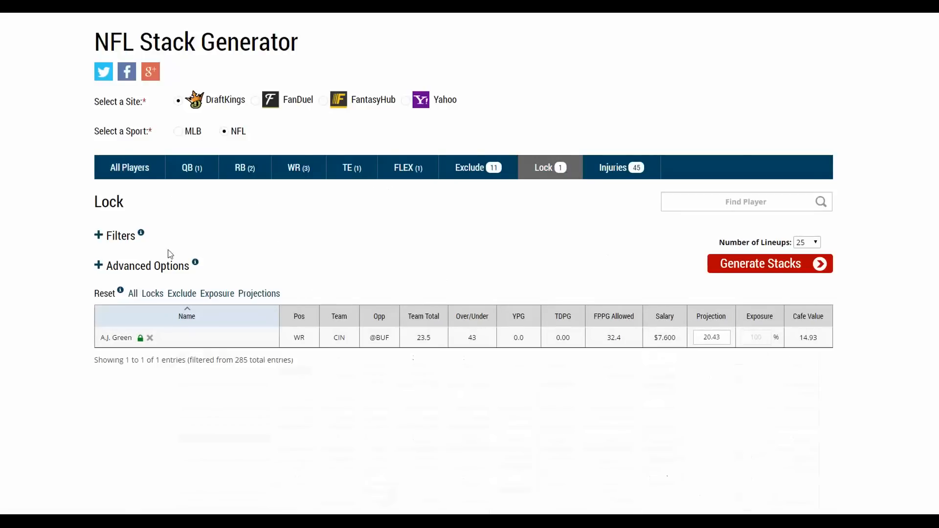
left_click(613, 172)
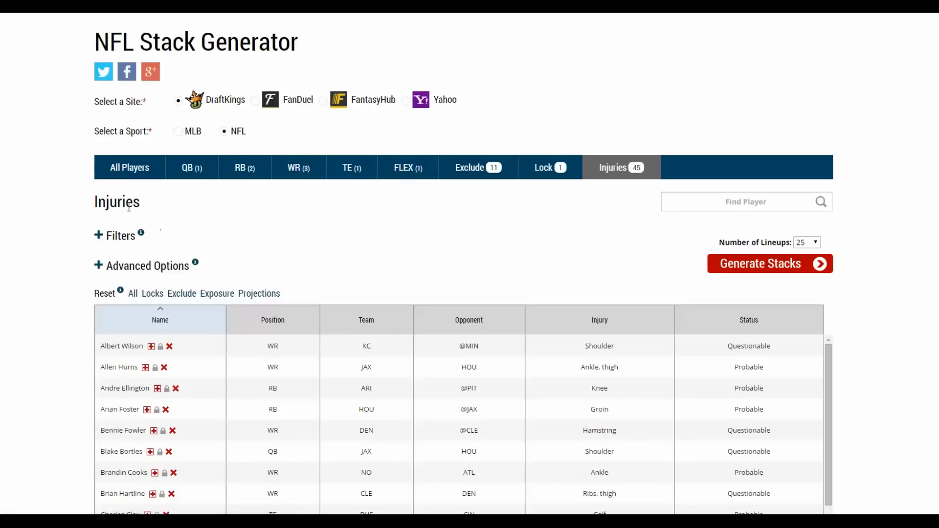
- Search the full player list for "cin" and sort the matches by team
left_click(745, 203)
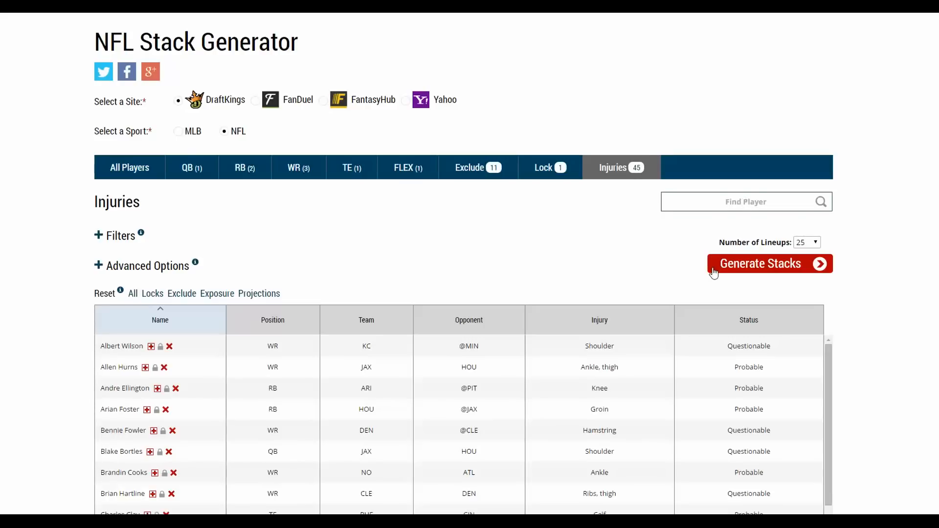
left_click(112, 177)
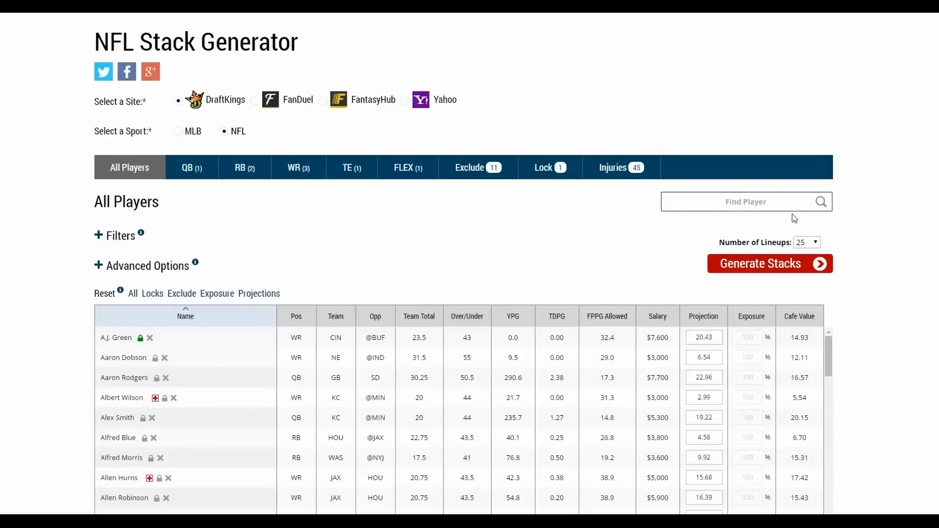
type("cin")
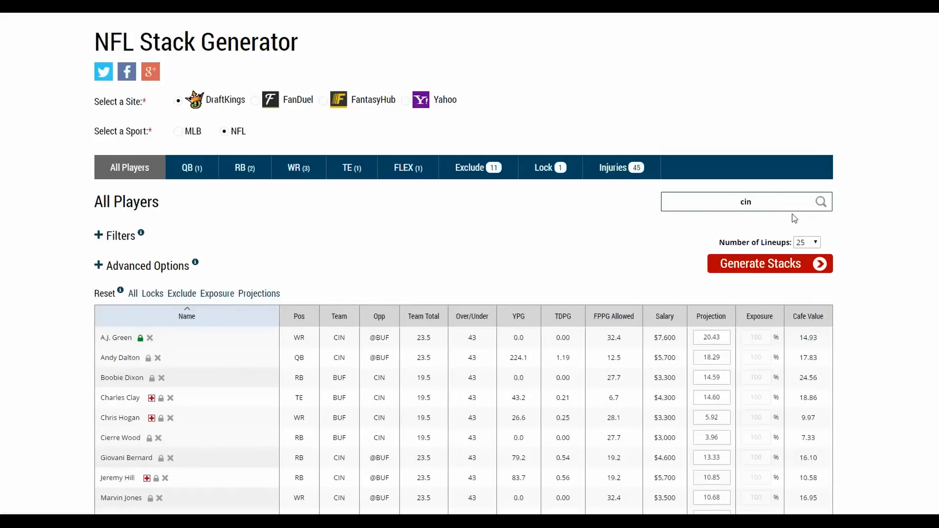
scroll(459, 256, "down", 3)
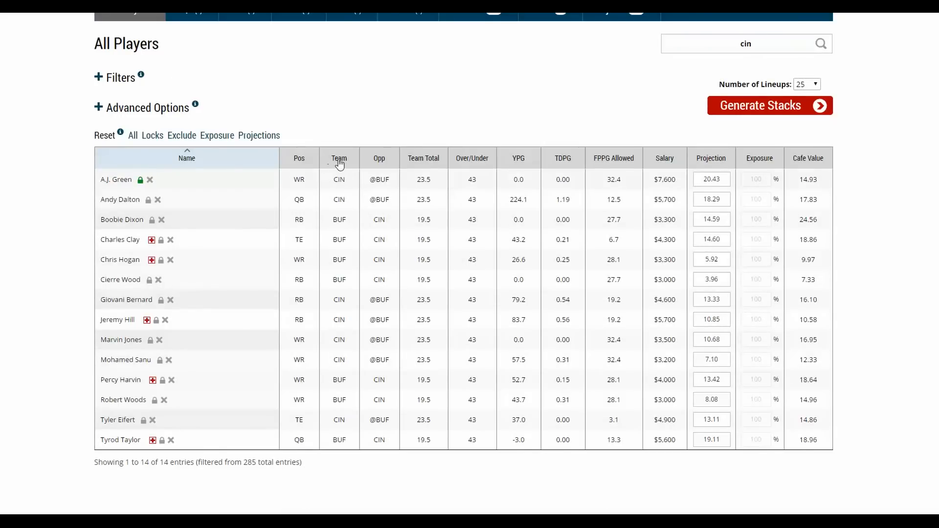
left_click(339, 159)
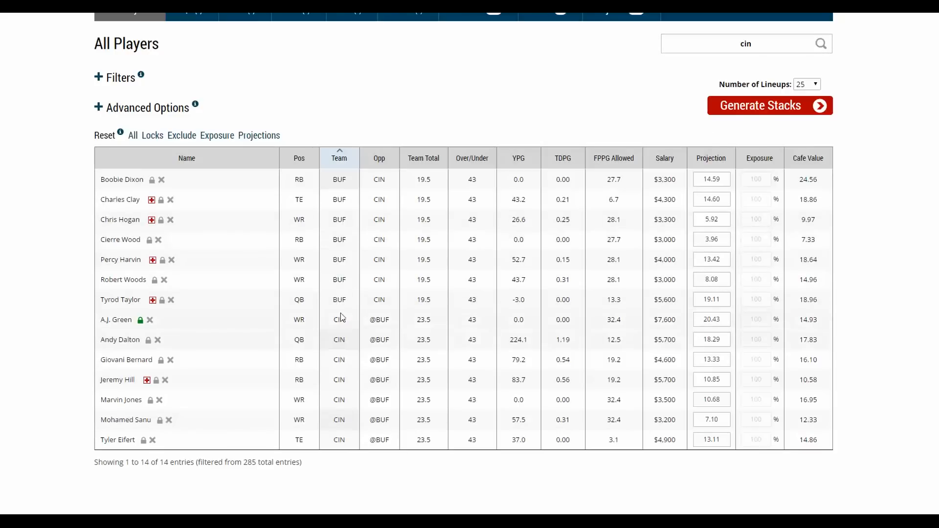
- Clear the player search and check the options for the number of lineups
scroll(401, 338, "up", 3)
double_click(743, 203)
key("BackSpace")
left_click(809, 242)
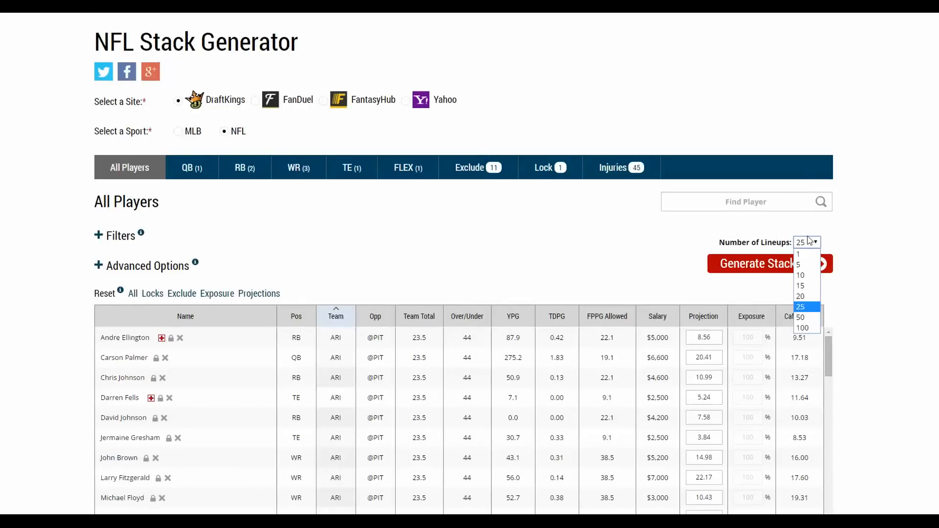
left_click(772, 227)
- Expand the filters and limit player salaries to between $3,000 and $4,550
mouse_move(137, 236)
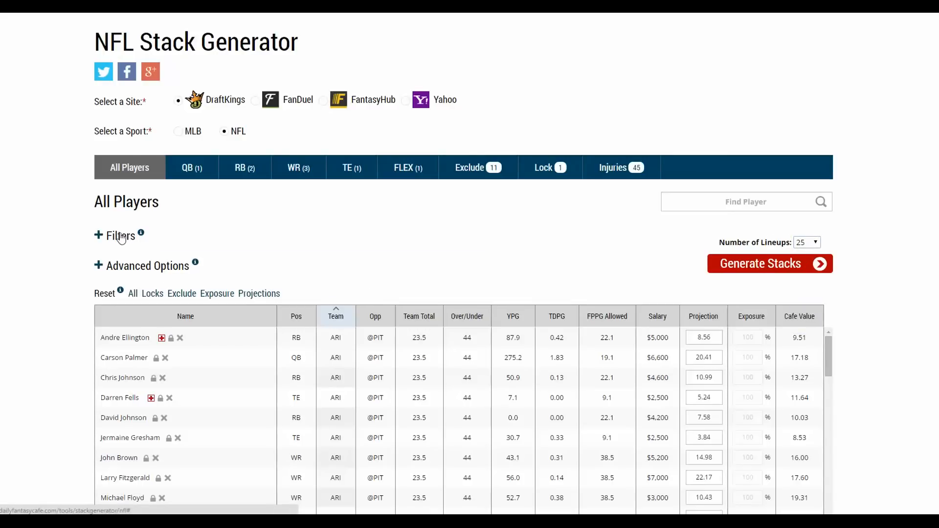
left_click(121, 237)
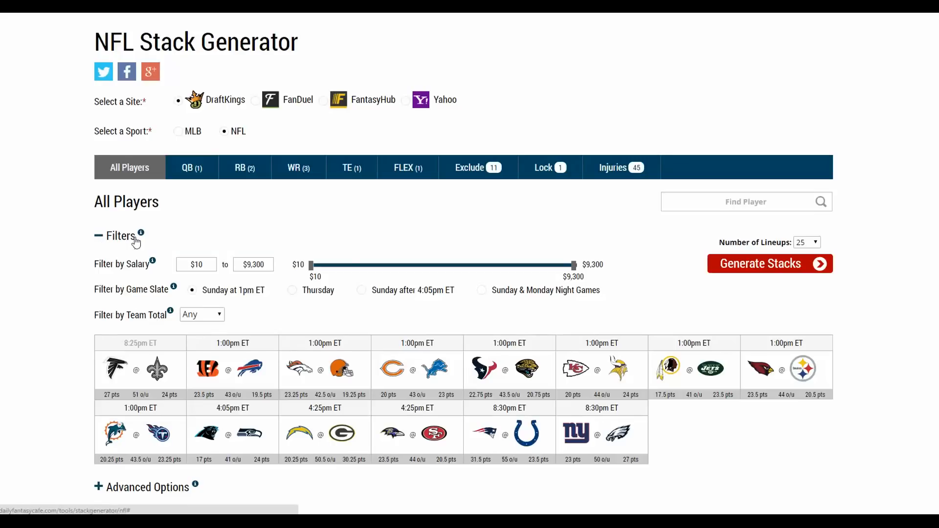
mouse_move(142, 237)
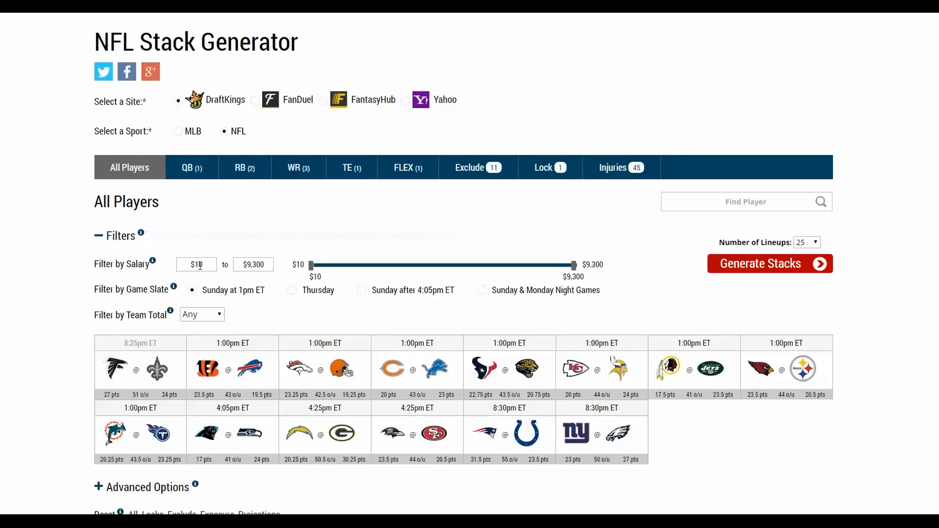
left_click_drag(311, 267, 358, 267)
left_click(215, 264)
type("3000")
key("Tab")
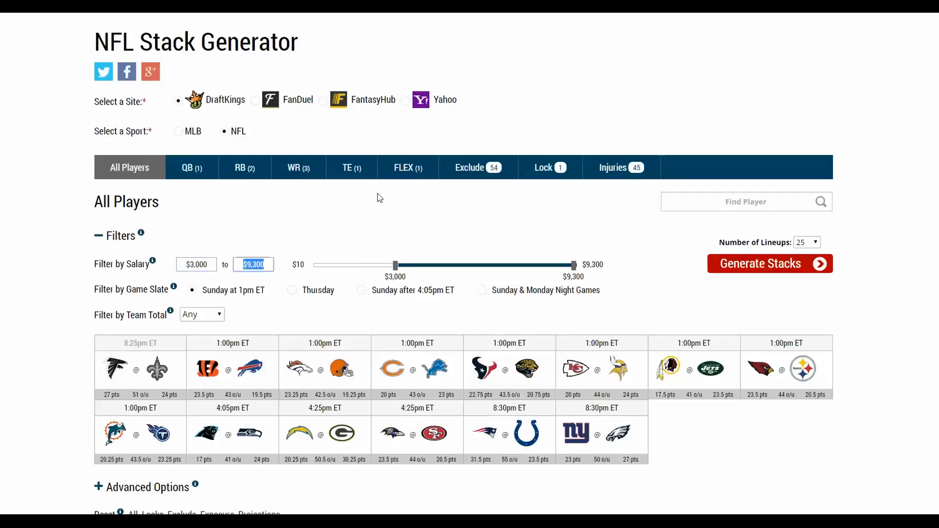
type("45500")
key("BackSpace")
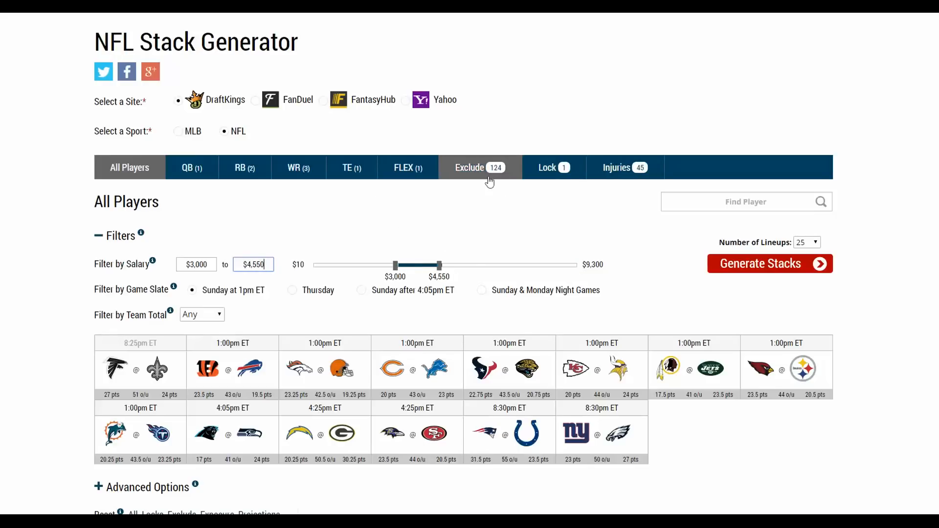
- Restore the salary filter to the full range of $10 to $9,300
left_click_drag(395, 266, 297, 273)
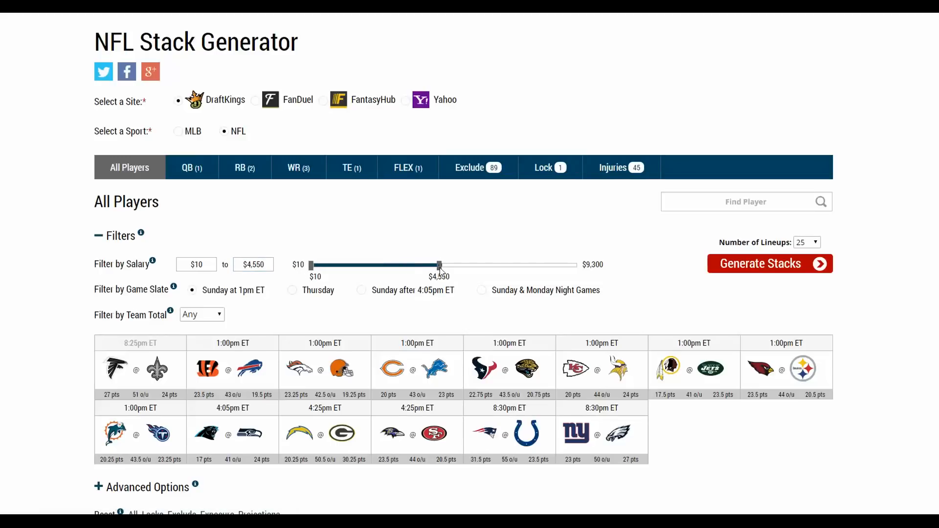
left_click_drag(439, 268, 592, 268)
- Try toggling the Falcons at Saints game and the 4:25pm ET games in the game filter, restoring each one
scroll(297, 243, "down", 1)
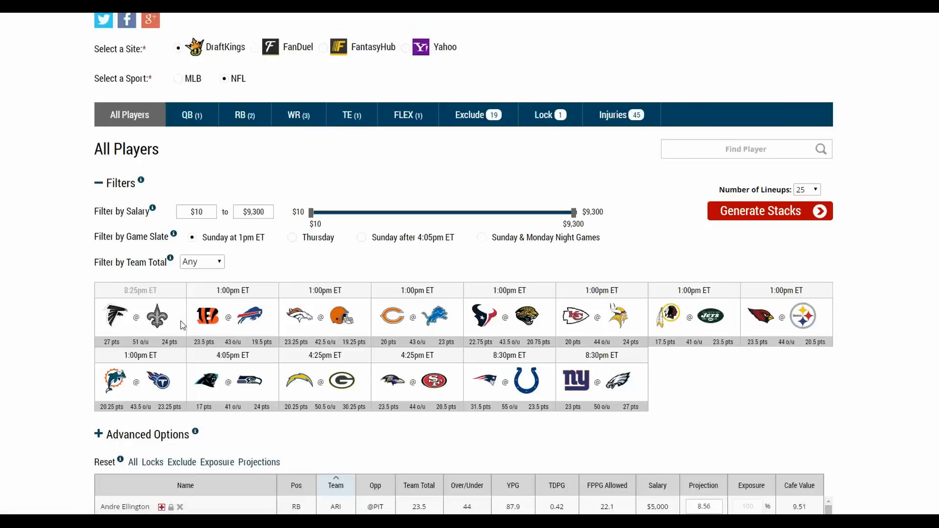
left_click(116, 320)
left_click(114, 325)
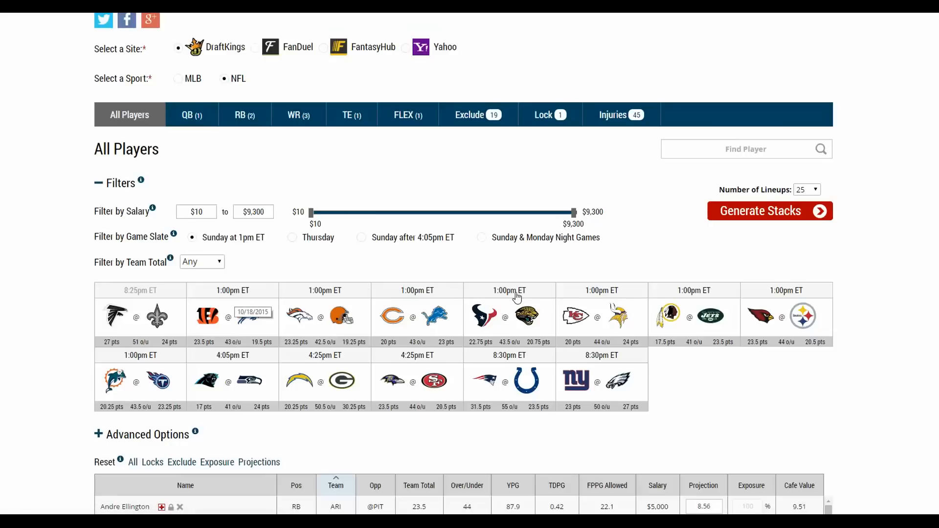
left_click(321, 357)
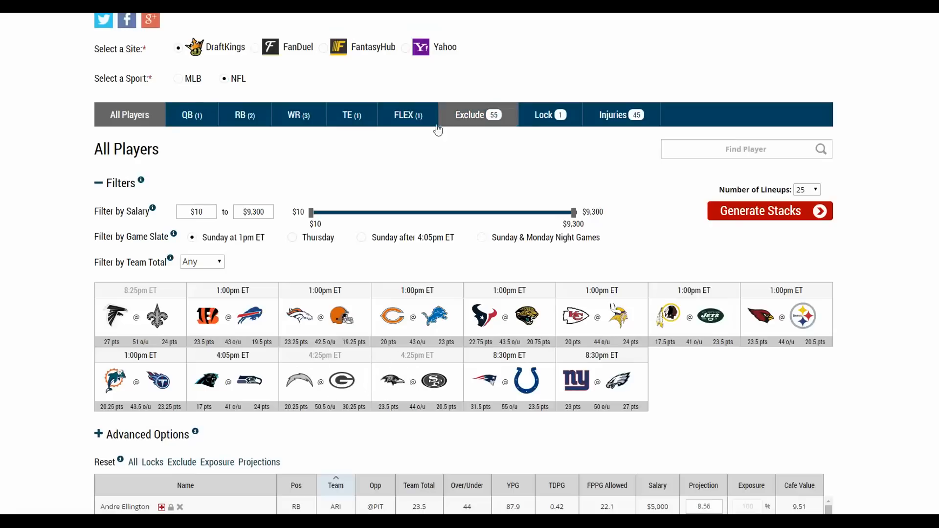
left_click(320, 357)
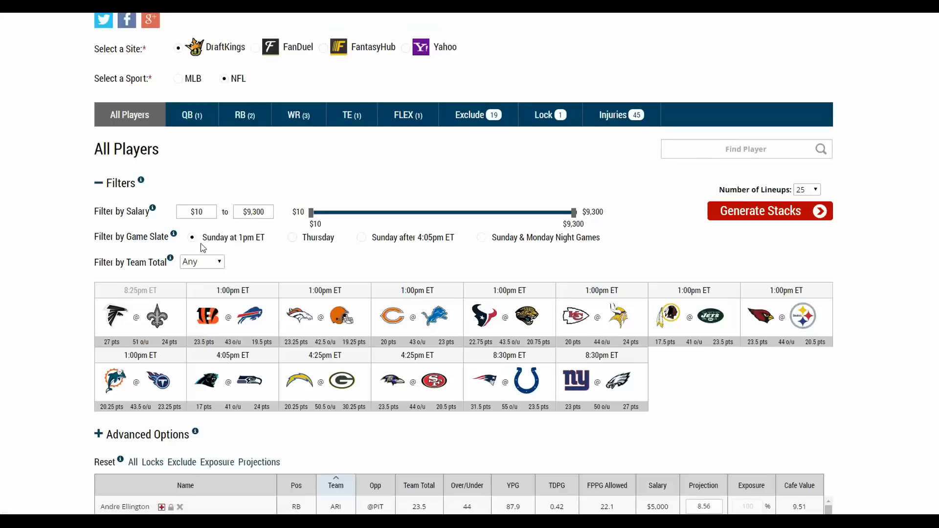
- Check the team total filter options, keep Any, and collapse the filters
left_click(217, 260)
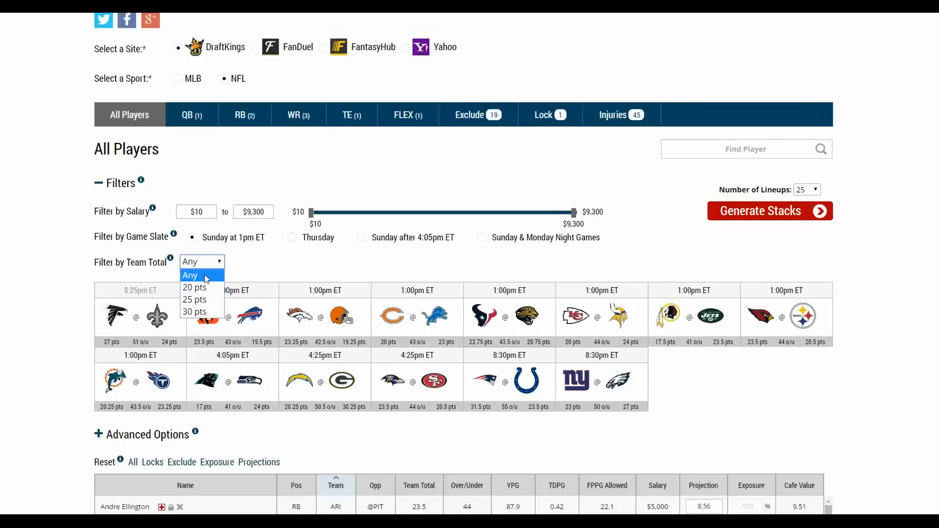
left_click(203, 276)
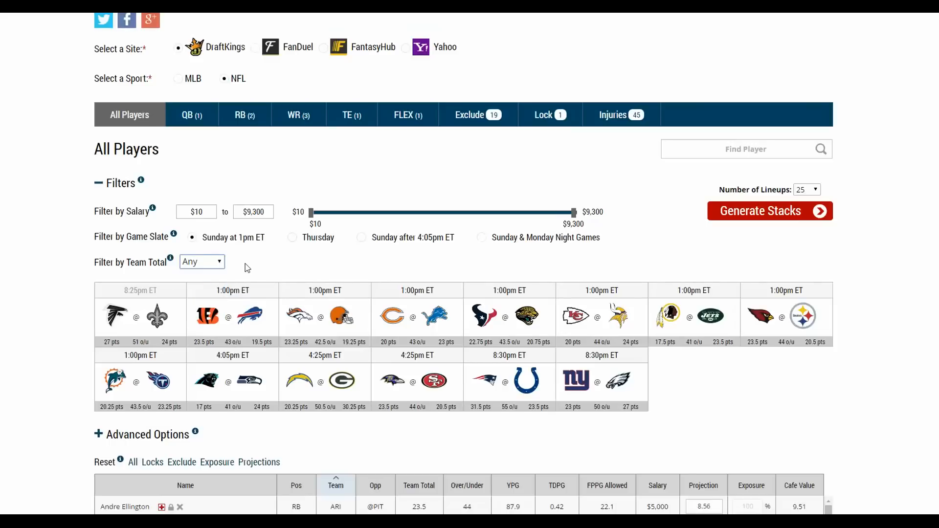
left_click(105, 186)
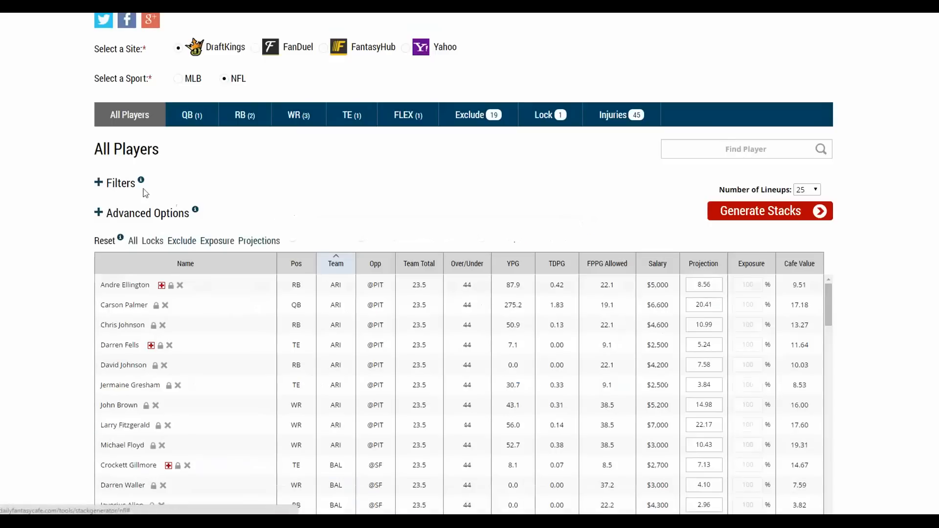
- Expand the advanced options and set the number of players in the stack to 4
left_click(139, 214)
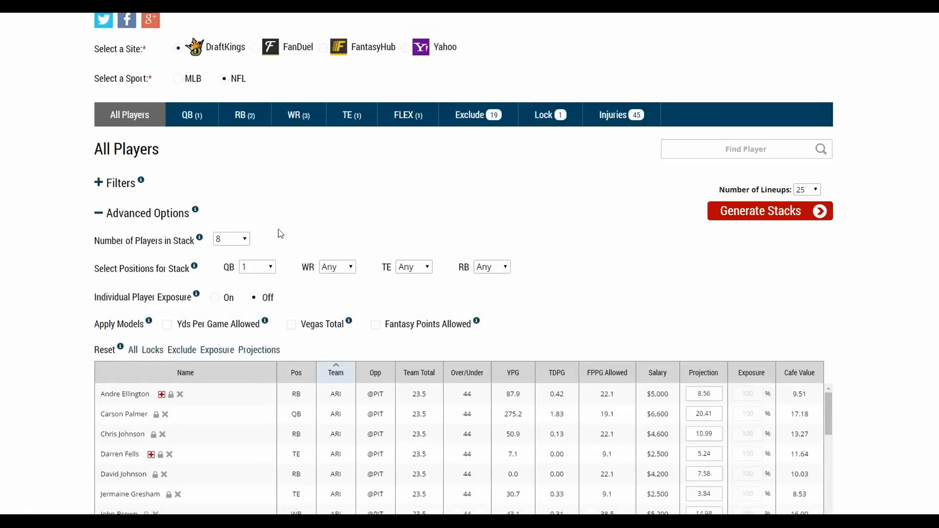
left_click(225, 240)
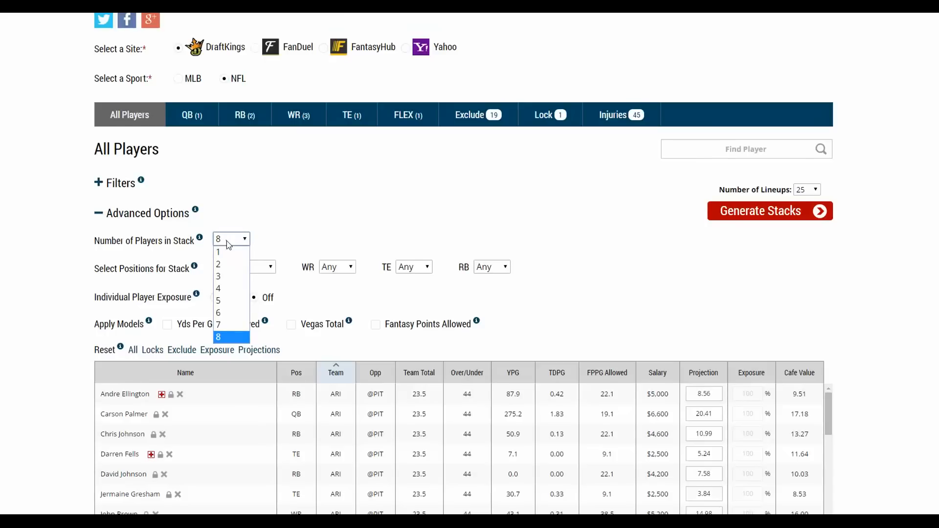
left_click(232, 290)
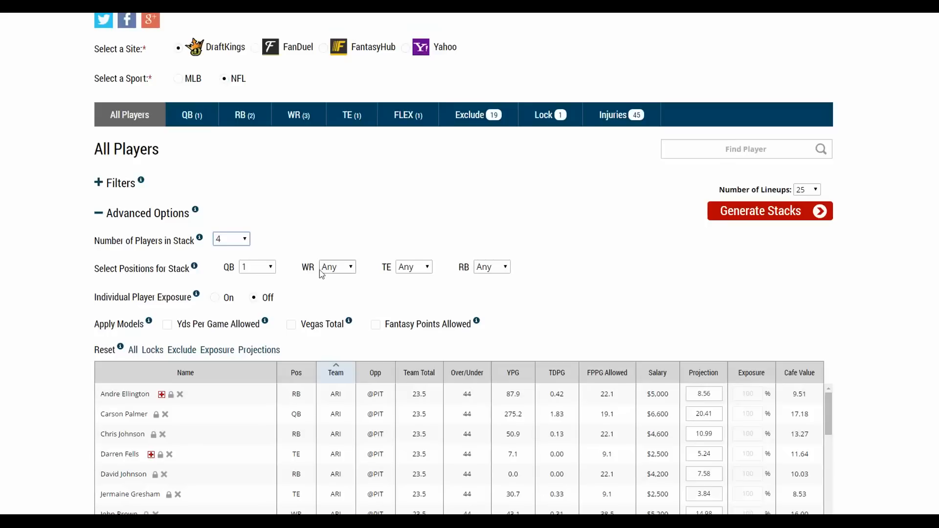
- Keep 1 QB in the stack positions, and set WR to 2 and TE to 1
left_click(270, 274)
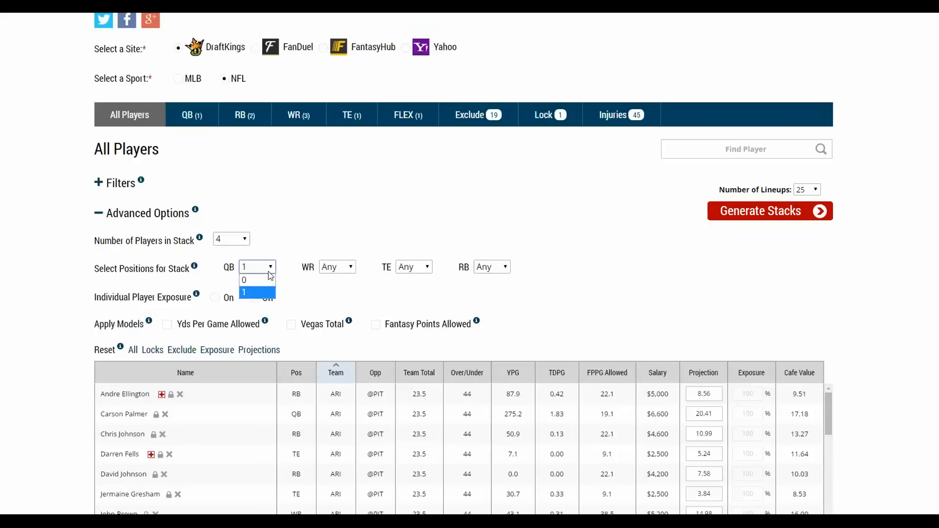
left_click(270, 273)
left_click(342, 268)
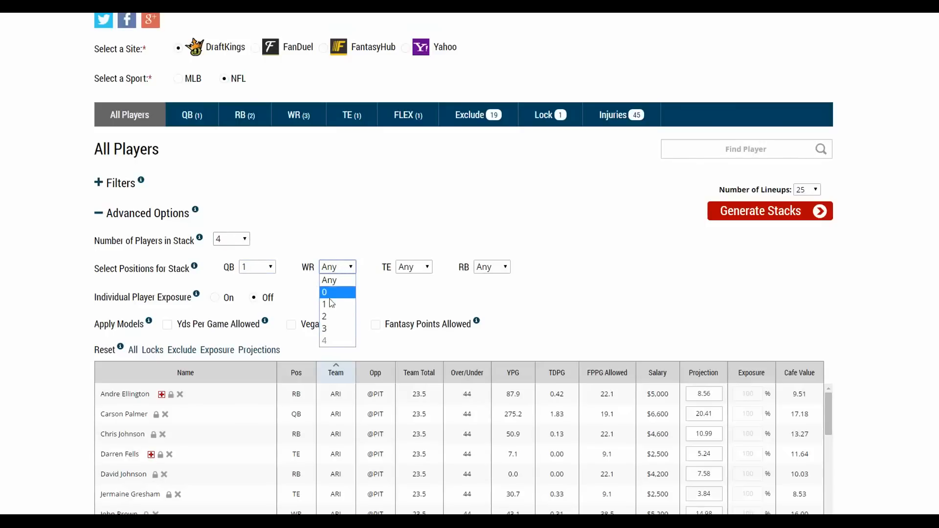
left_click(332, 315)
left_click(415, 267)
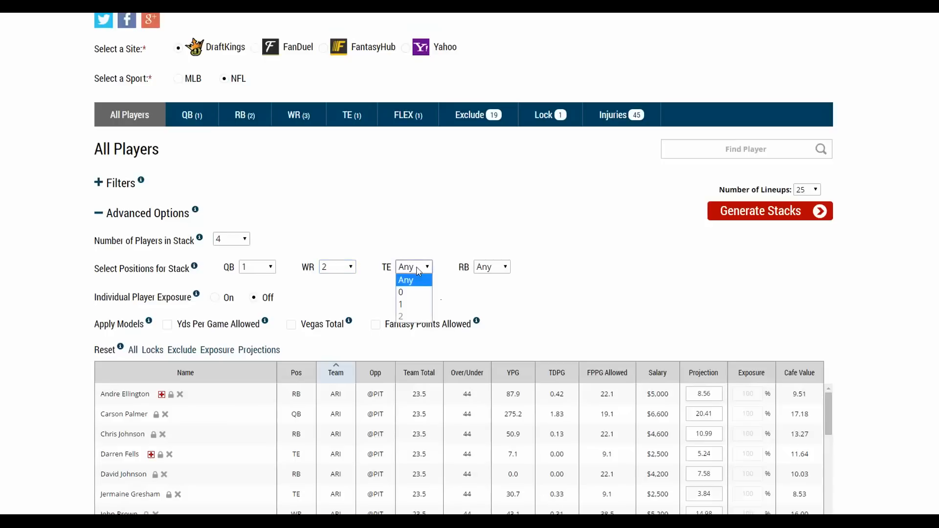
left_click(414, 306)
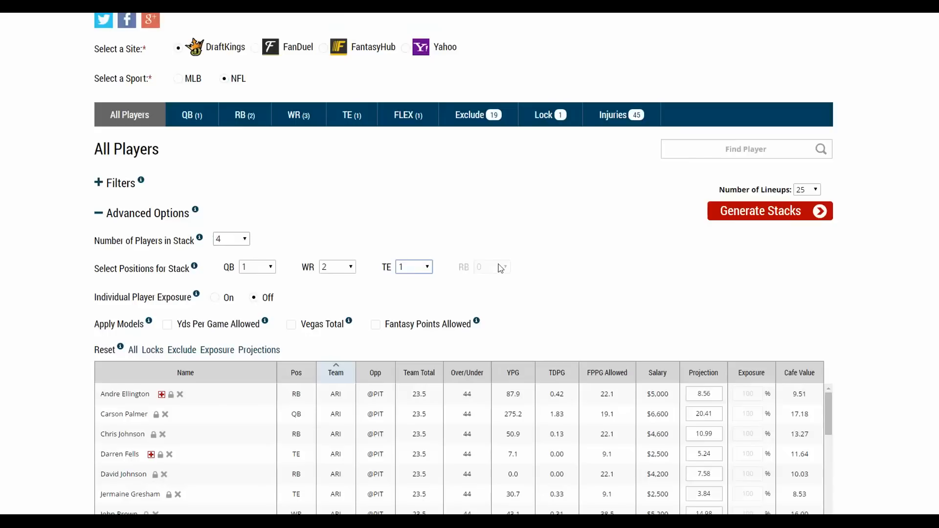
- Set the TE and WR counts in the stack positions back to Any
left_click(414, 267)
left_click(410, 277)
left_click(337, 267)
left_click(344, 279)
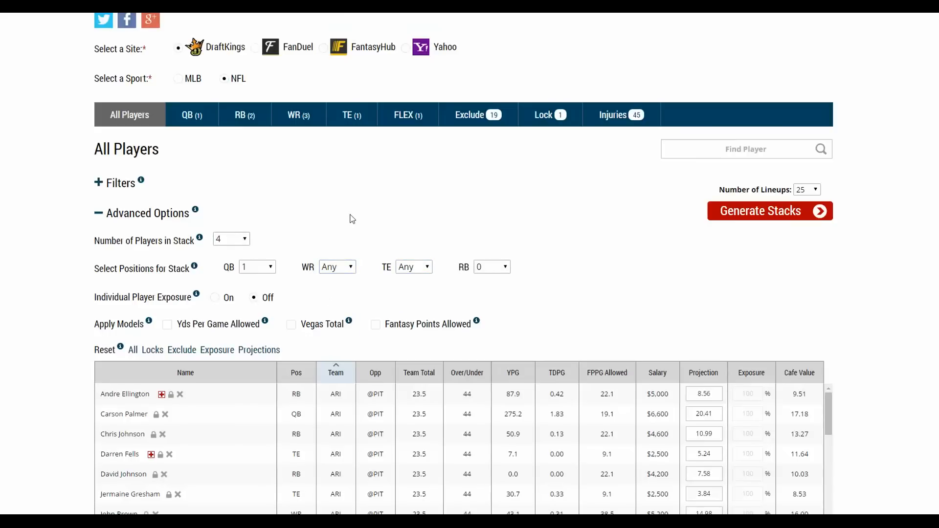
- Turn on individual player exposure and set Andre Ellington's exposure to 50%
scroll(350, 218, "down", 1)
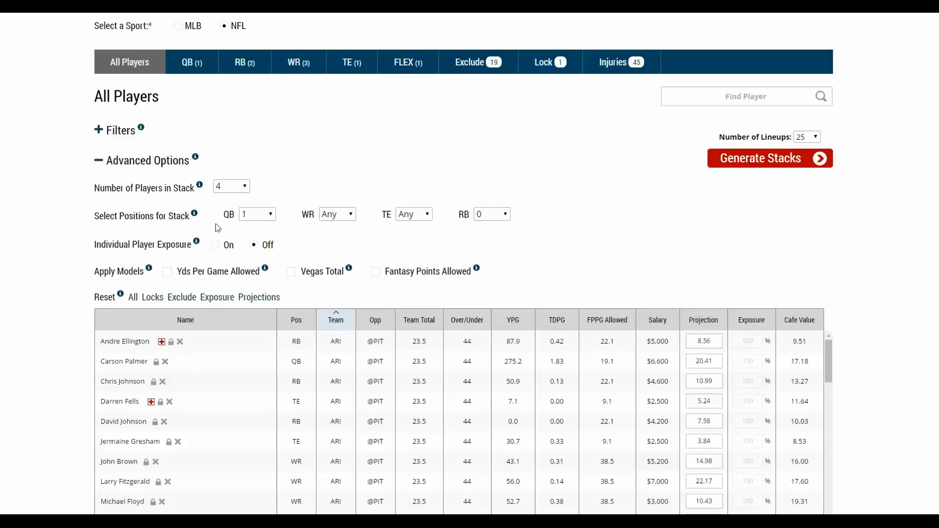
left_click(214, 246)
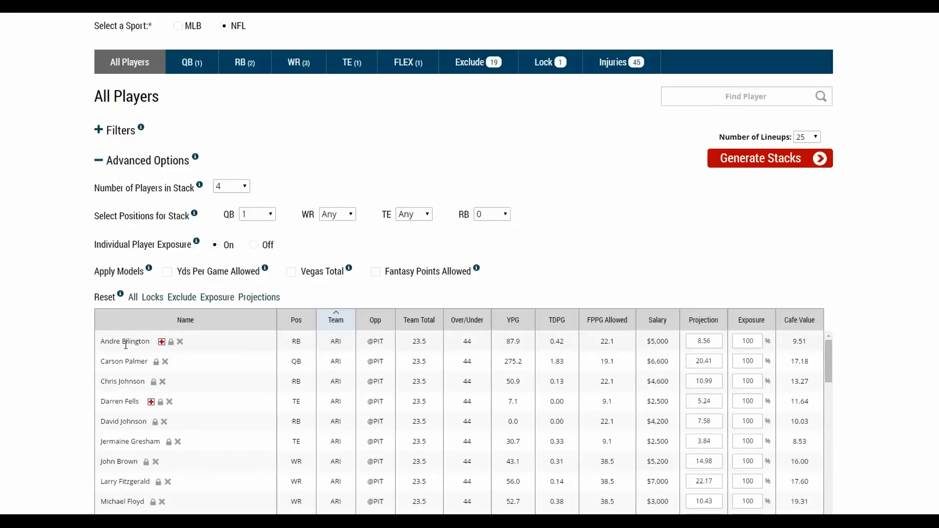
double_click(750, 344)
type("50")
- Set the number of lineups to 10
left_click(807, 137)
left_click(806, 166)
- Try locking Andre Ellington, check his exposure value, and unlock him
left_click(172, 342)
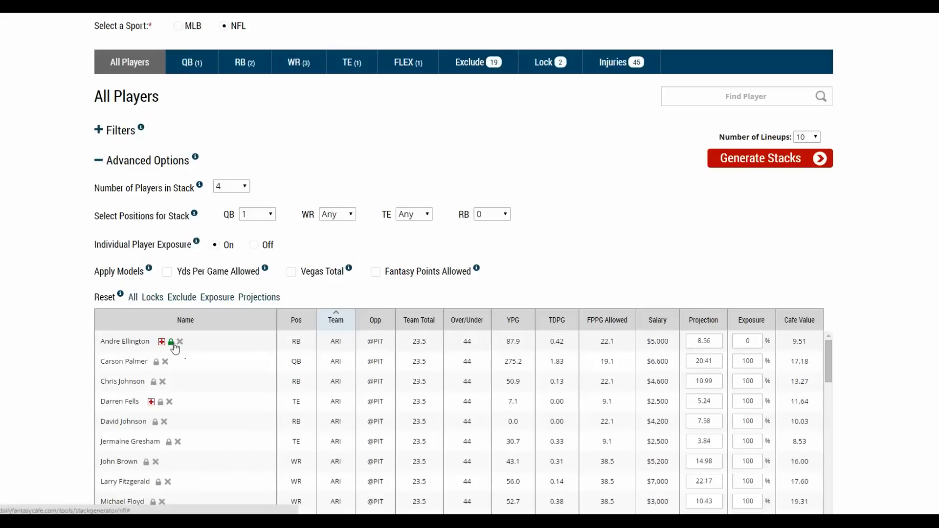
double_click(748, 342)
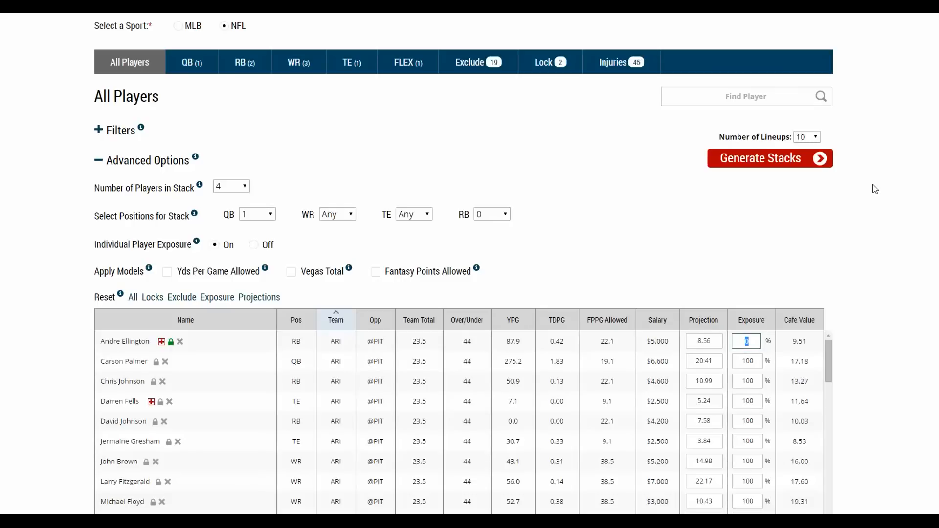
left_click(763, 249)
left_click(170, 343)
- Unlock A.J. Green in the list of locked players and return to all players
left_click(545, 62)
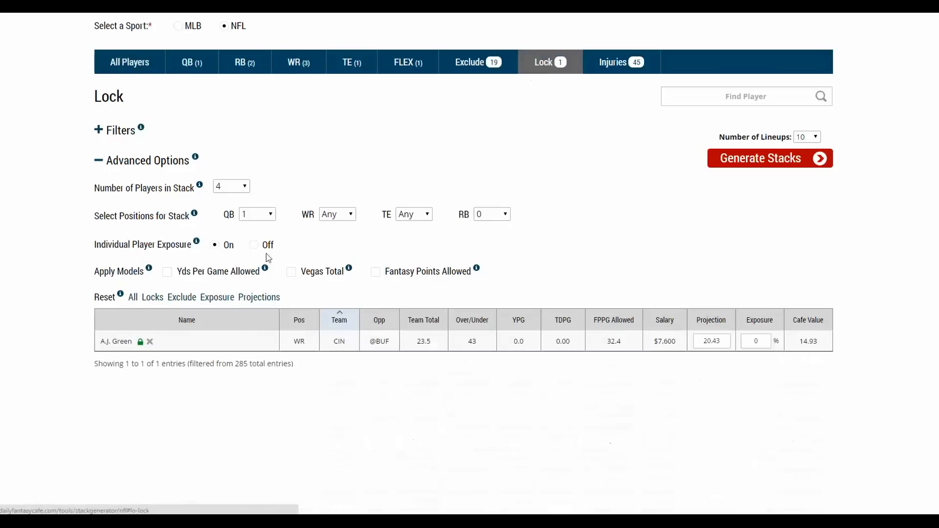
left_click(141, 342)
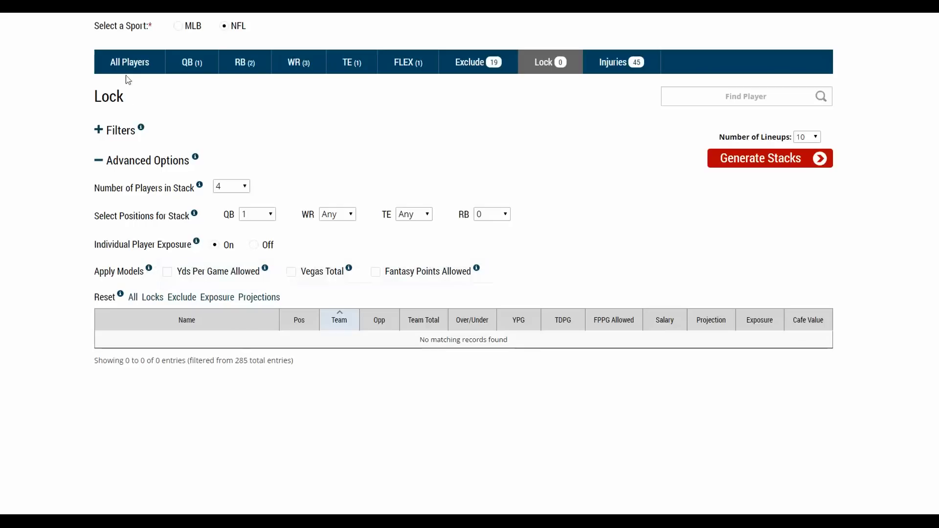
left_click(136, 66)
- Try applying the Vegas Total model to the projections and remove it
left_click(291, 272)
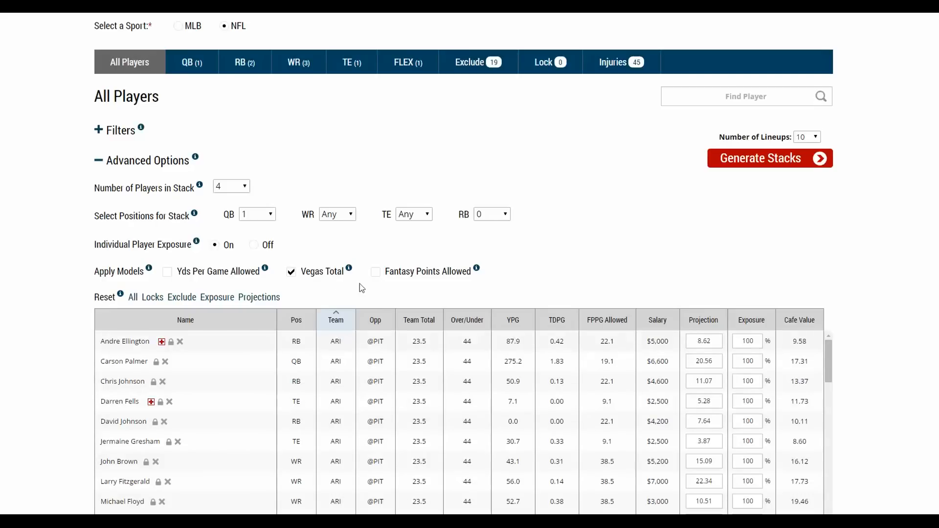
left_click(291, 273)
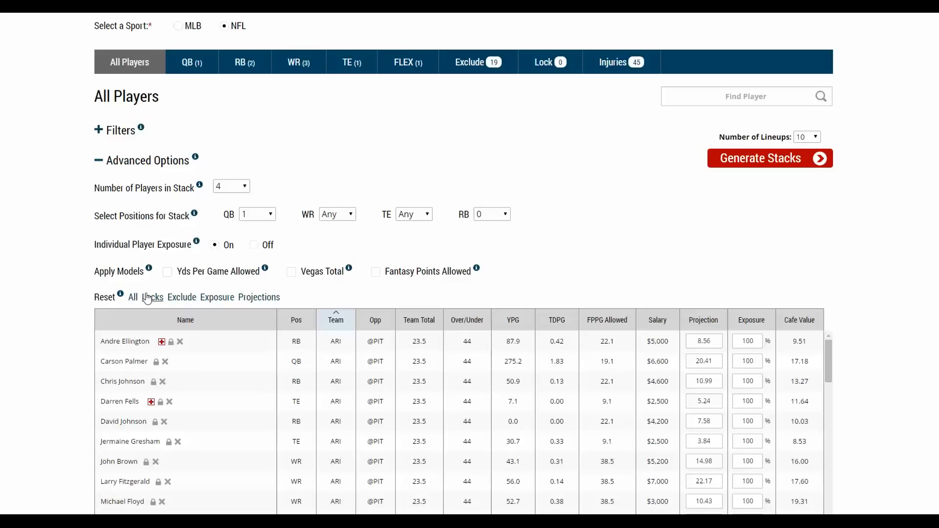
- Set Andre Ellington's projection to 11 and Carson Palmer's exposure to 50%
left_click(705, 341)
double_click(707, 342)
type("11")
key("Return")
double_click(747, 362)
type("50")
key("Return")
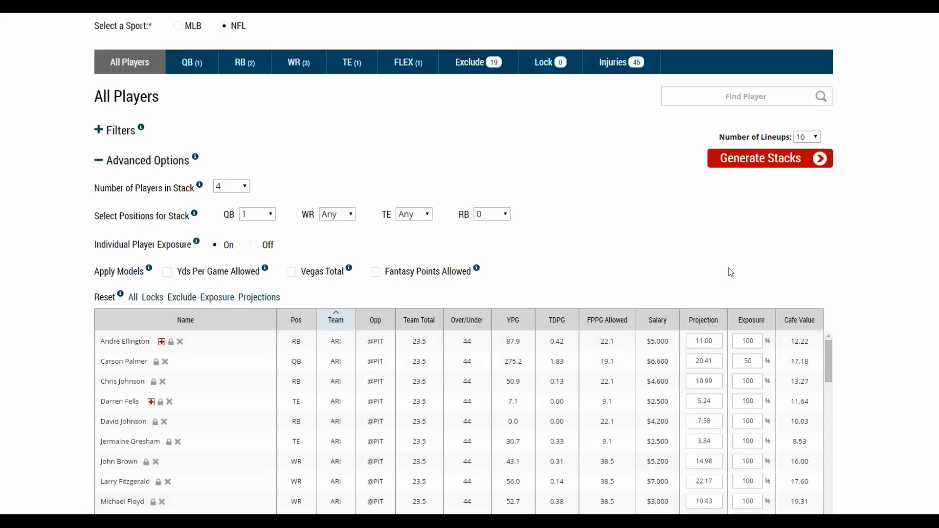
- Reset all locks, exclusions, exposures and projections
left_click(130, 300)
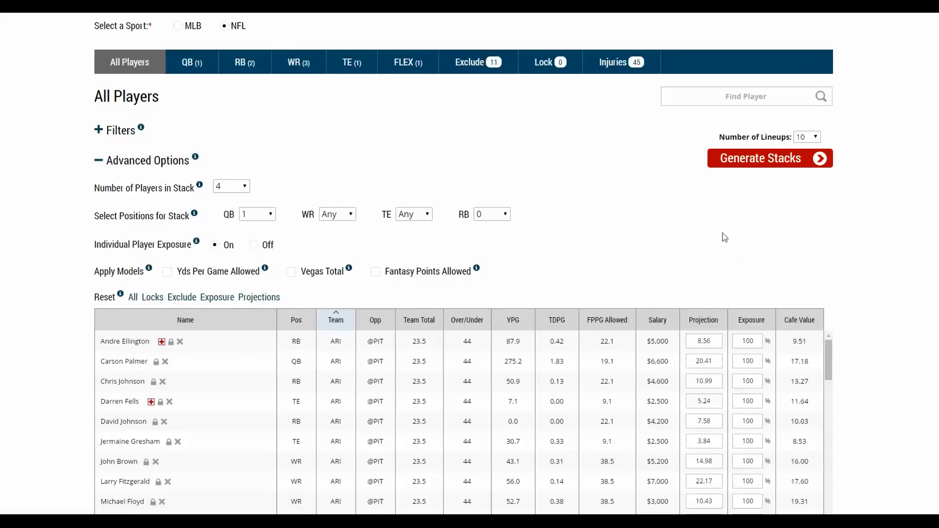
- Try excluding Andre Ellington from the player pool and restore him
scroll(589, 252, "down", 1)
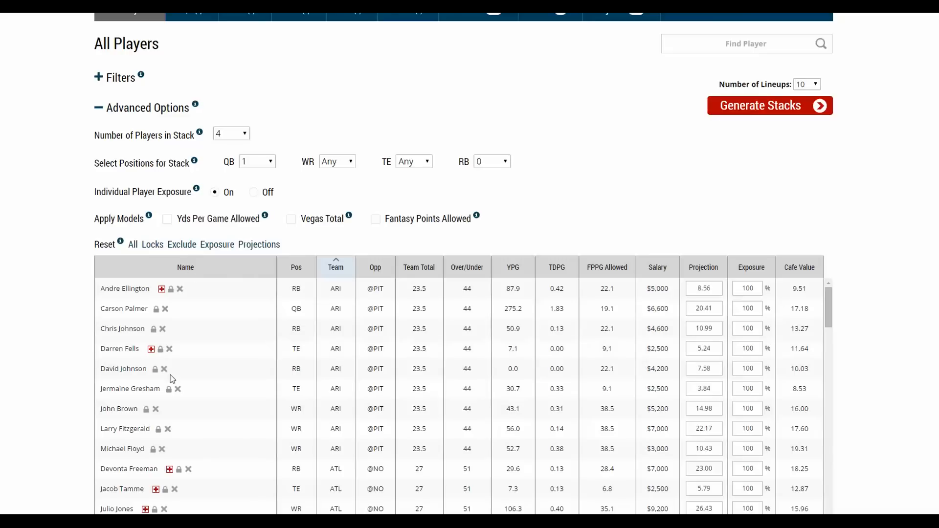
left_click(180, 290)
scroll(192, 294, "up", 4)
left_click(180, 500)
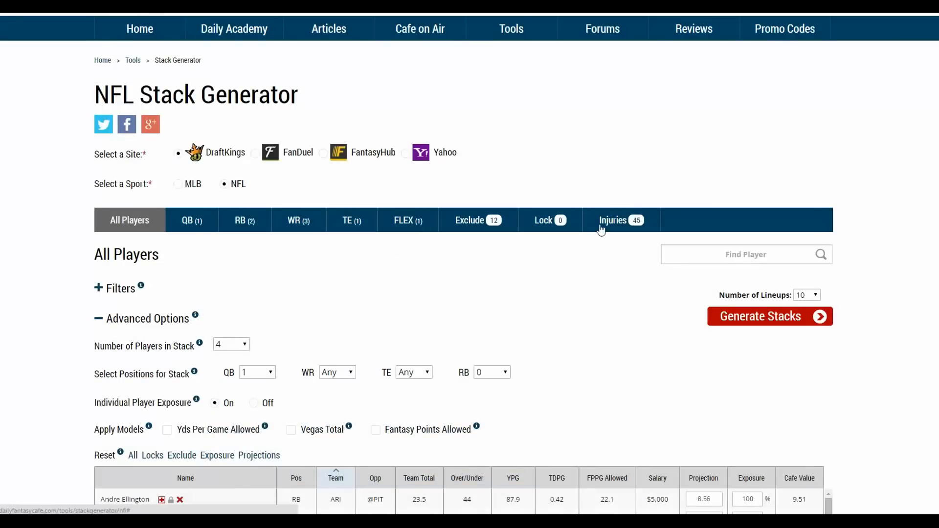
scroll(479, 265, "down", 2)
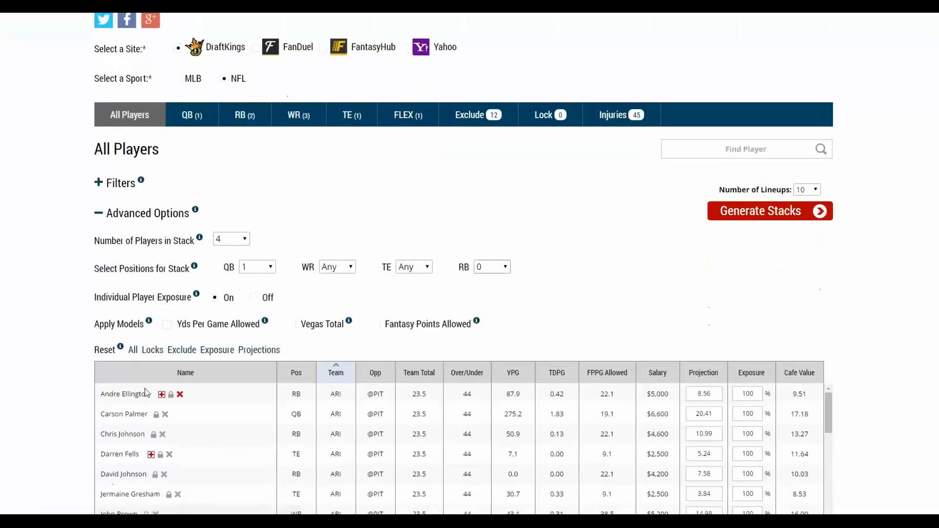
scroll(528, 246, "down", 2)
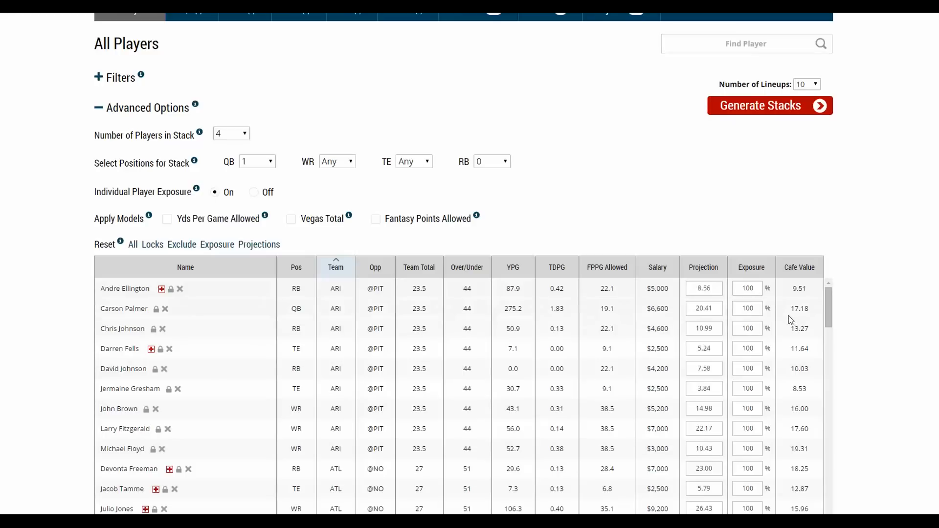
- Sort the players by highest projection and generate the stacks
left_click(708, 269)
left_click(706, 272)
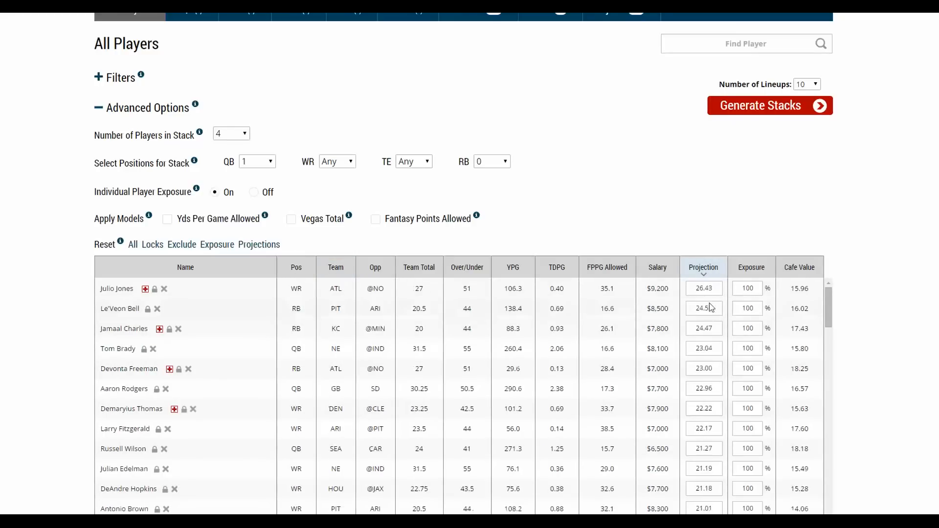
scroll(710, 242, "up", 3)
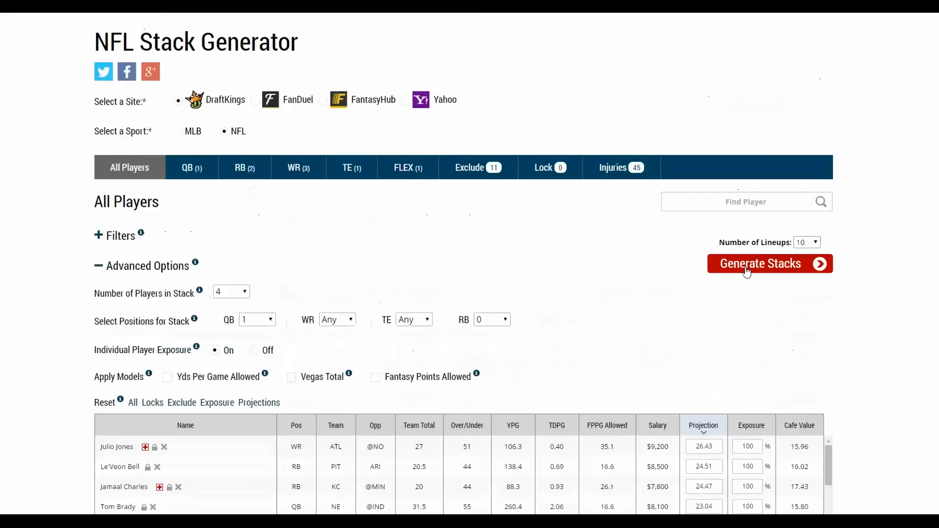
left_click(747, 271)
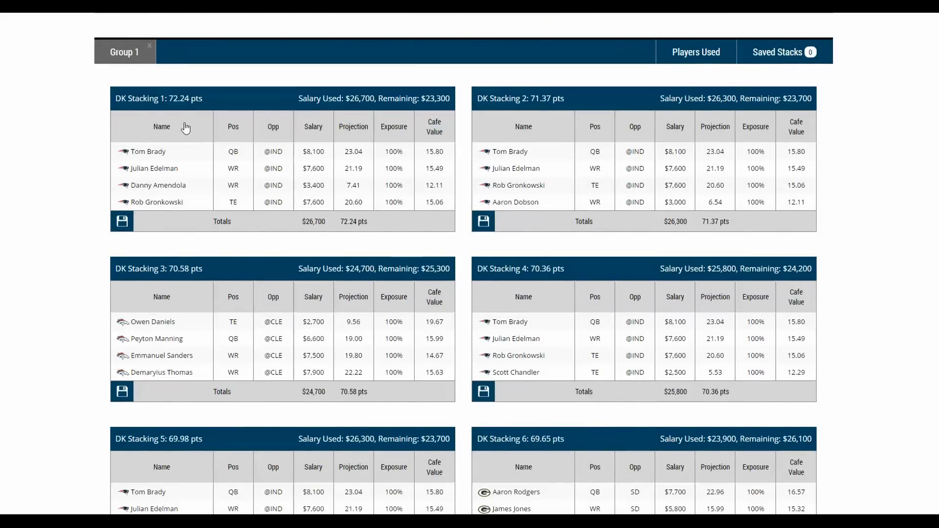
- Generate the stacks again with the same settings to create a second group
scroll(142, 136, "up", 3)
scroll(130, 176, "up", 1)
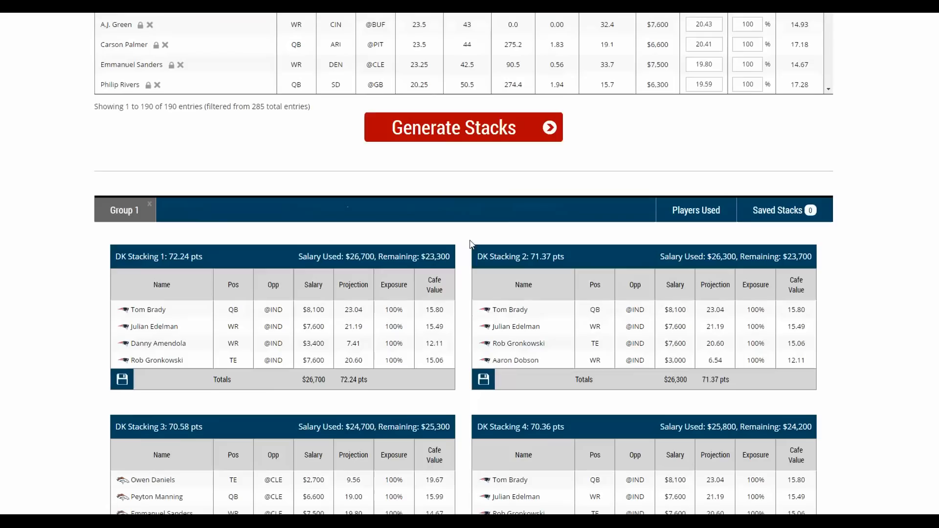
left_click(493, 140)
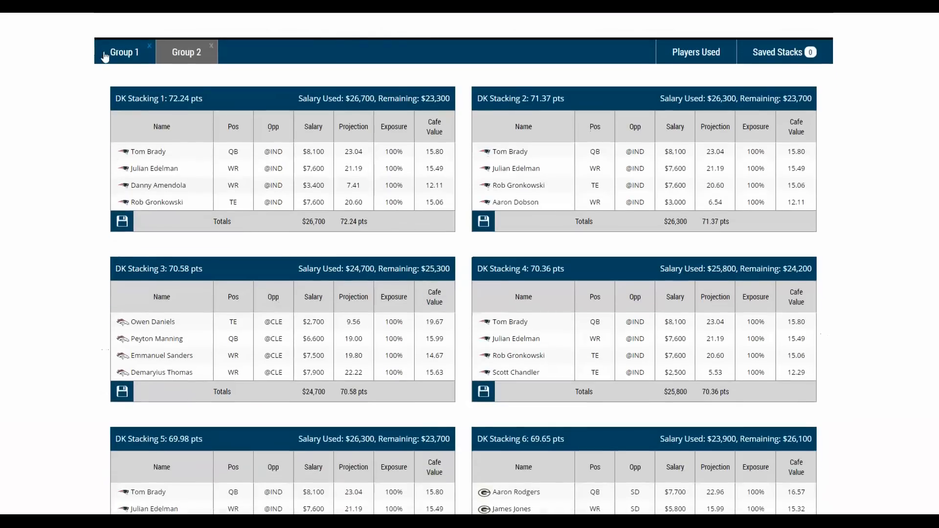
- Rename the Group 1 stack group as "fav sta"
scroll(188, 114, "up", 2)
double_click(113, 163)
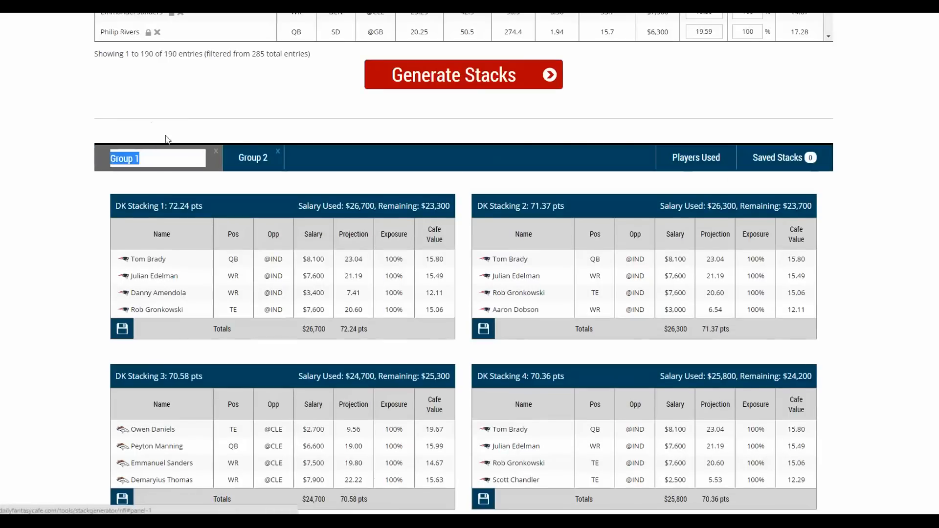
type("fav sta")
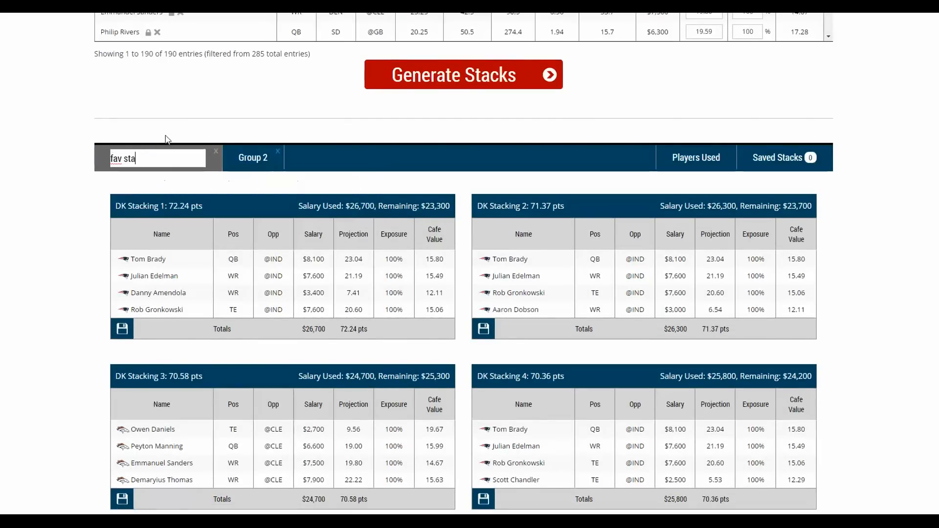
key("Return")
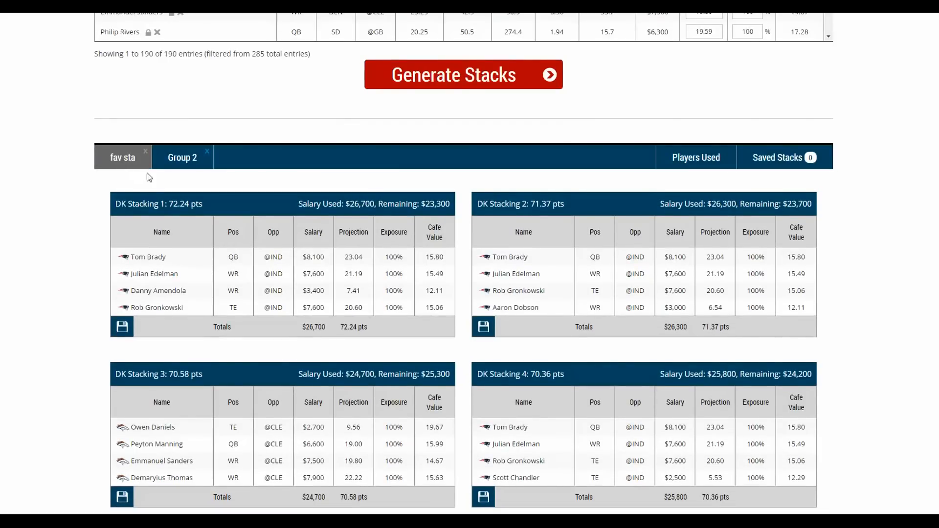
- Rename the Group 2 stack group as "sucks" and delete that group
double_click(182, 157)
type("sucks")
key("Return")
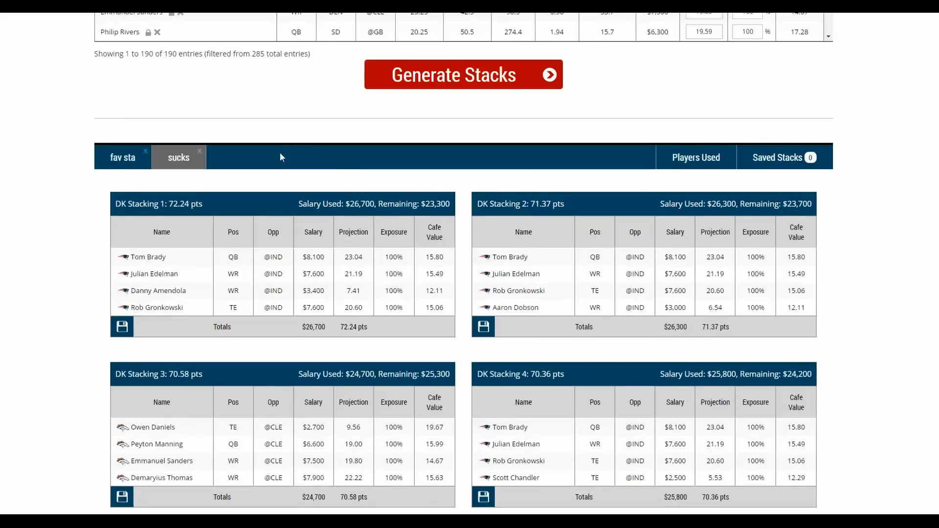
left_click(199, 151)
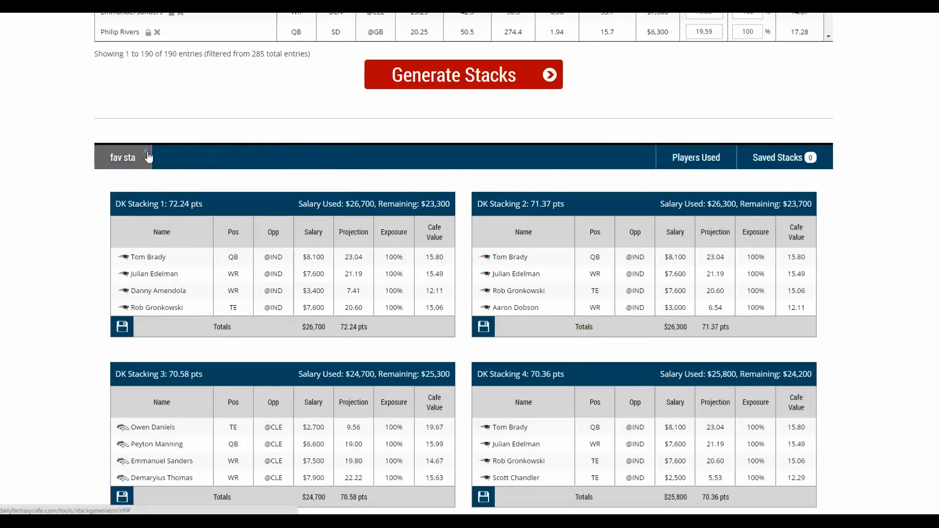
- Rename the first stack, DK Stacking 1, as "brady"
left_click(149, 198)
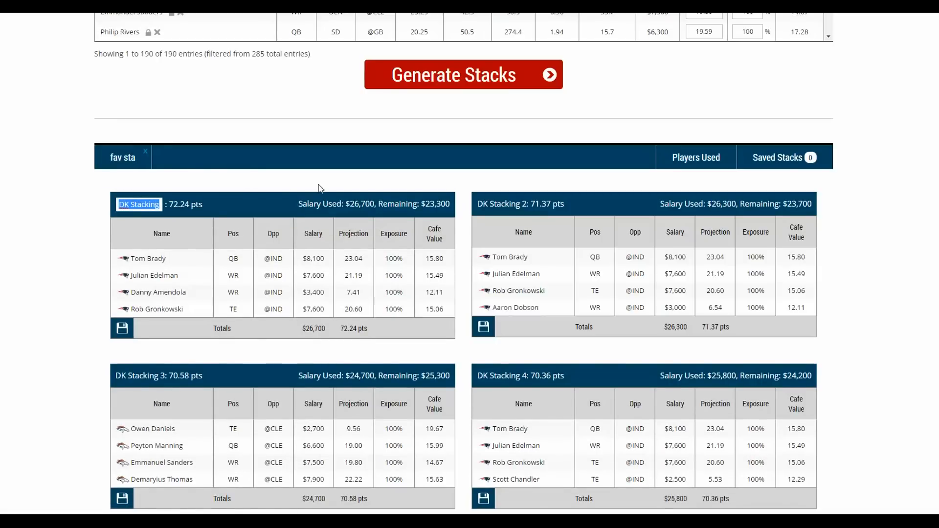
type("brady st")
key("BackSpace")
key("BackSpace")
key("BackSpace")
key("Return")
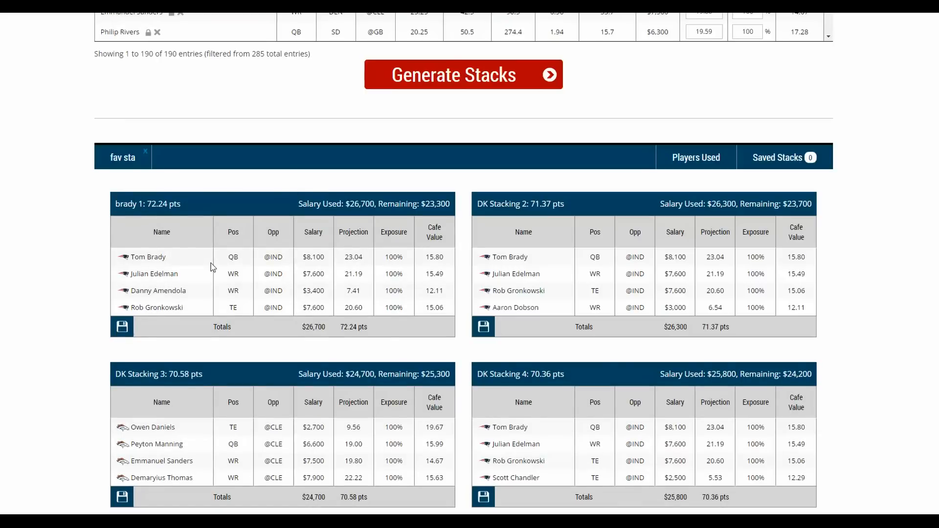
- Save the brady stack and open the saved stacks
left_click(123, 331)
left_click(781, 162)
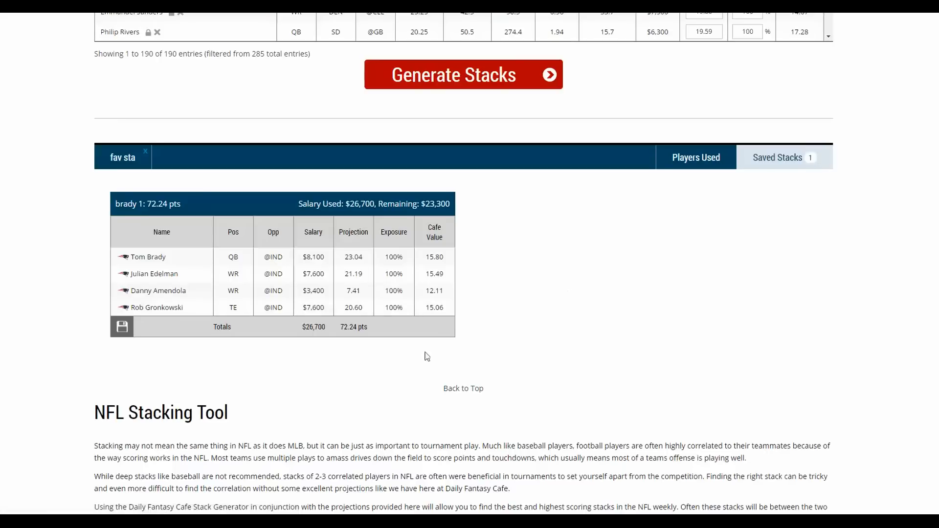
- Return to the fav sta group and examine the first stack's salary and projected points
double_click(122, 157)
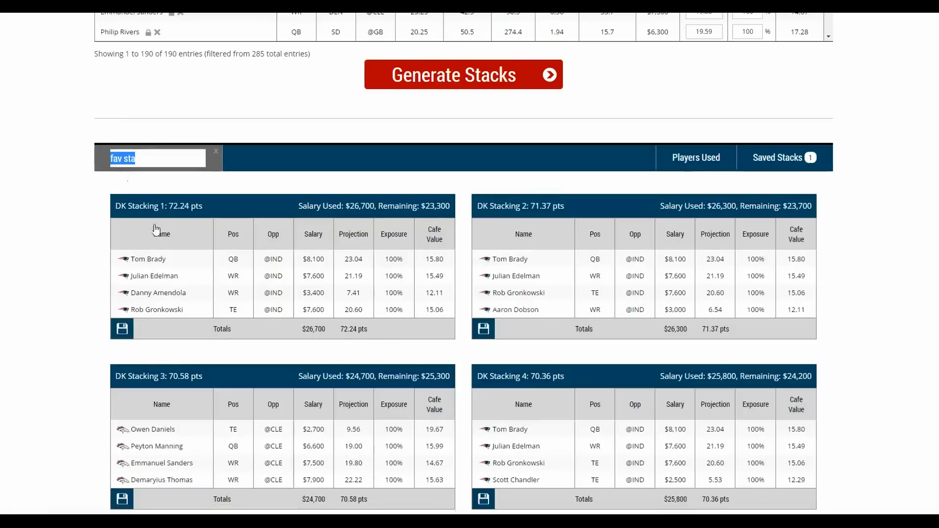
left_click(903, 264)
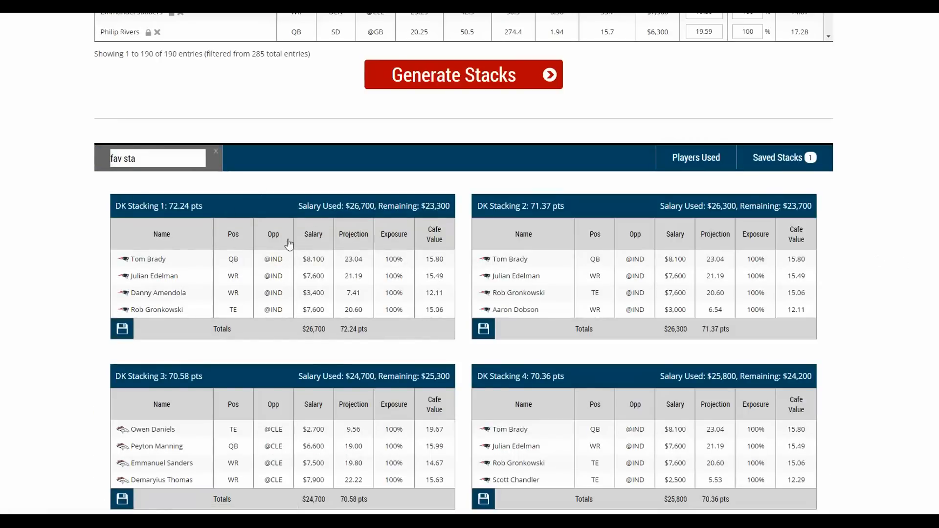
left_click_drag(349, 206, 372, 204)
left_click(377, 205)
left_click_drag(177, 208, 207, 211)
left_click(208, 211)
- Review the players used in the fav sta group and their exposure
left_click(708, 162)
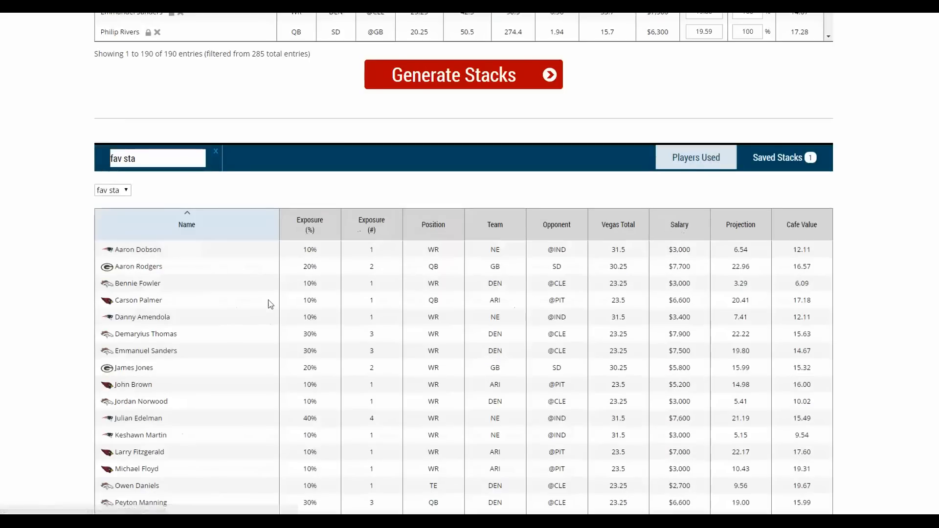
scroll(279, 266, "down", 2)
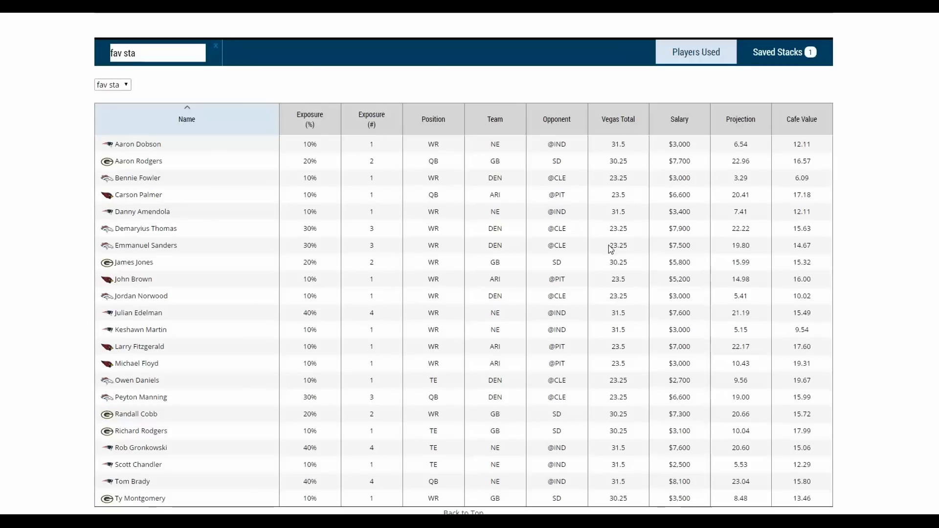
scroll(611, 254, "up", 5)
scroll(618, 279, "up", 4)
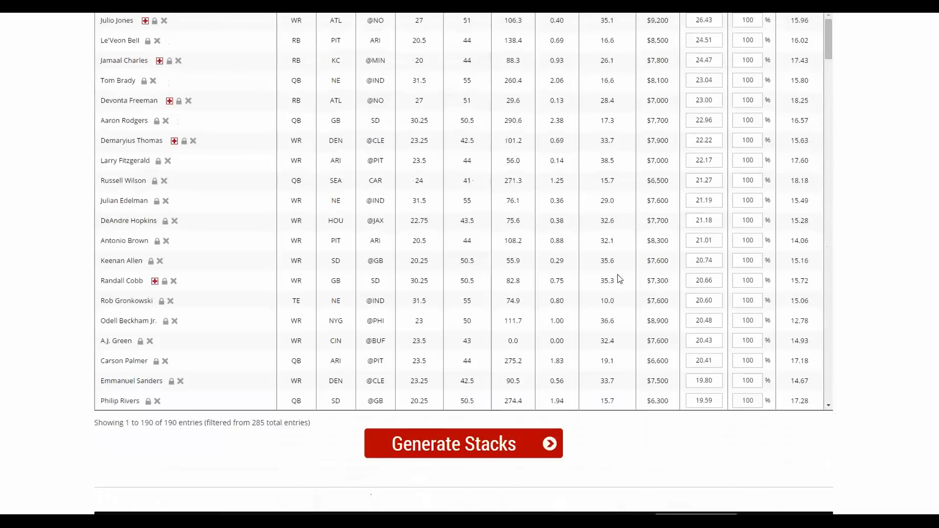
scroll(625, 289, "down", 7)
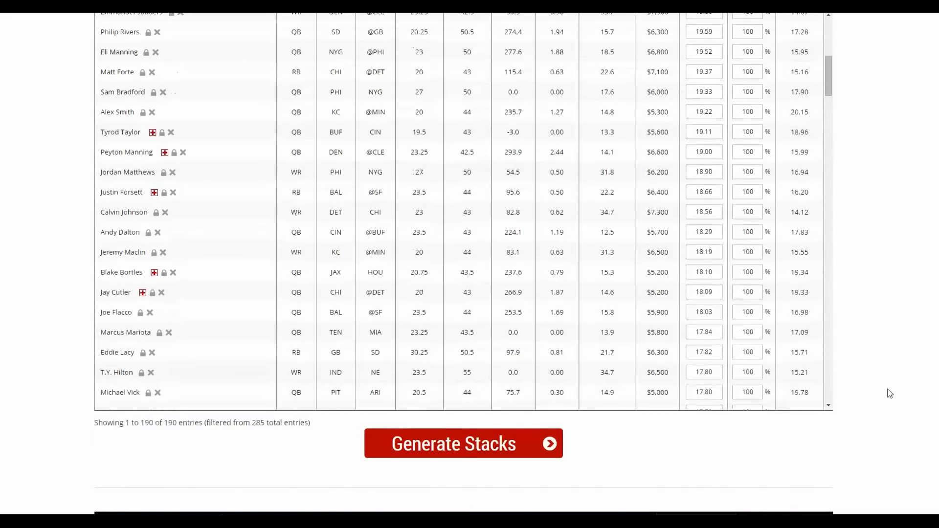
scroll(880, 397, "down", 4)
scroll(871, 416, "up", 17)
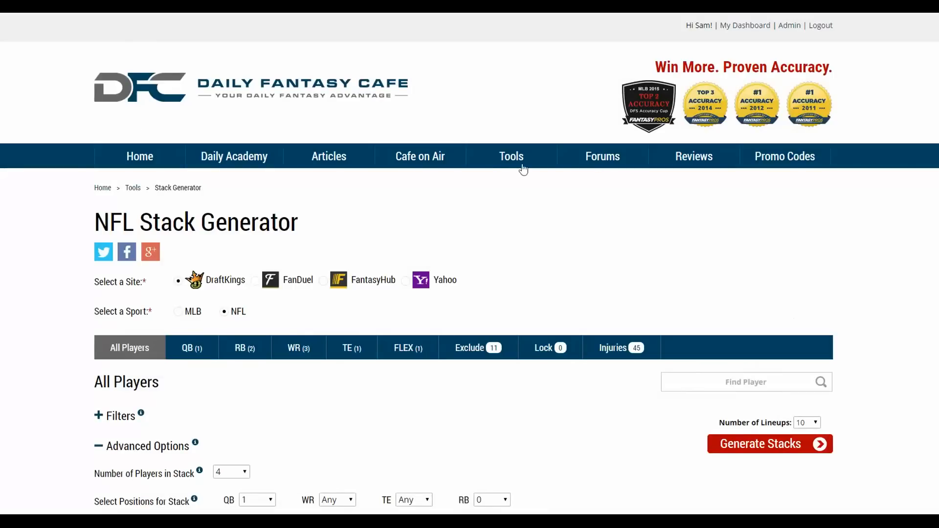
- Open the NFL Lineup Optimizer and expand its Advanced Options
mouse_move(519, 165)
left_click(510, 181)
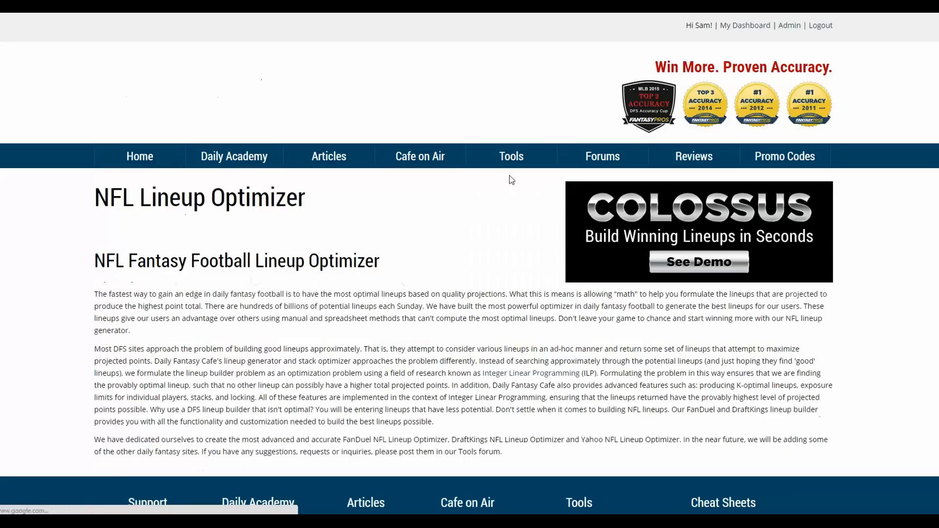
mouse_move(560, 162)
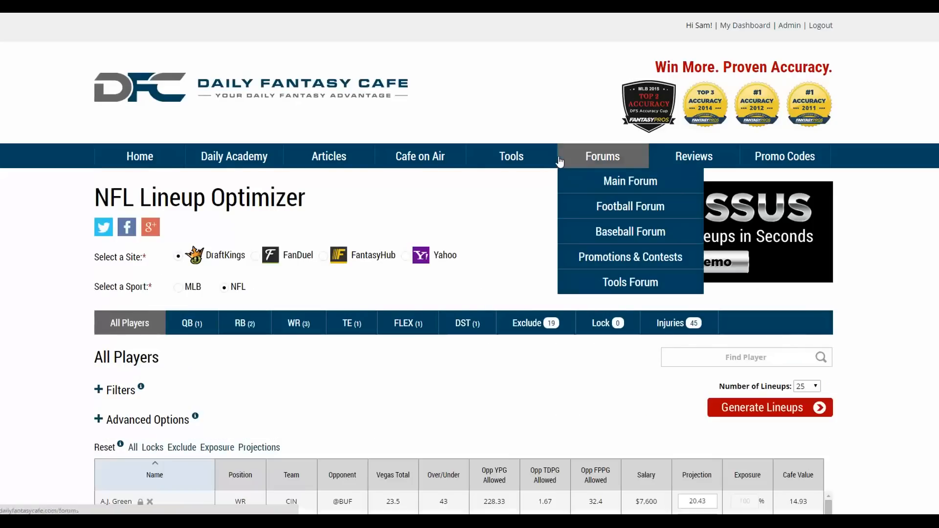
scroll(419, 403, "down", 5)
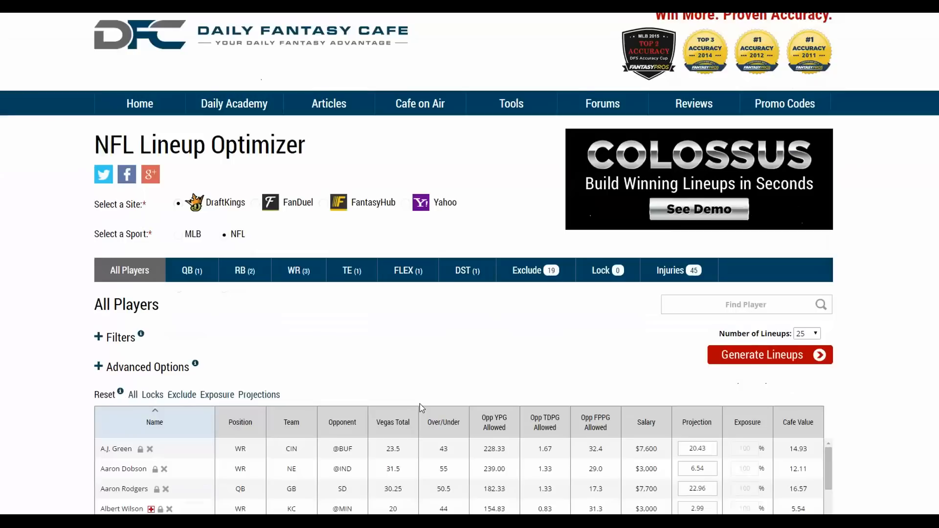
left_click(167, 316)
scroll(274, 279, "down", 4)
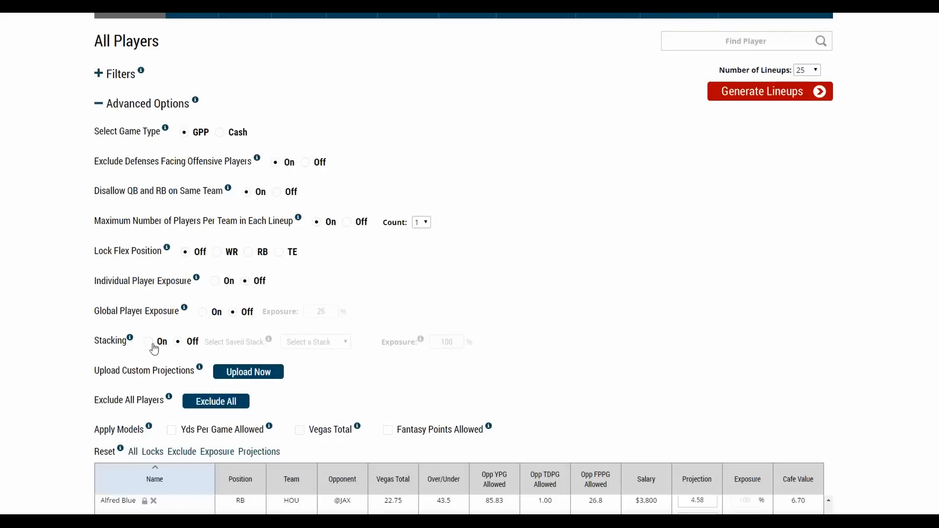
- Turn on Stacking, accept clearing the current locks, and select the saved stack "brady 1"
left_click(148, 341)
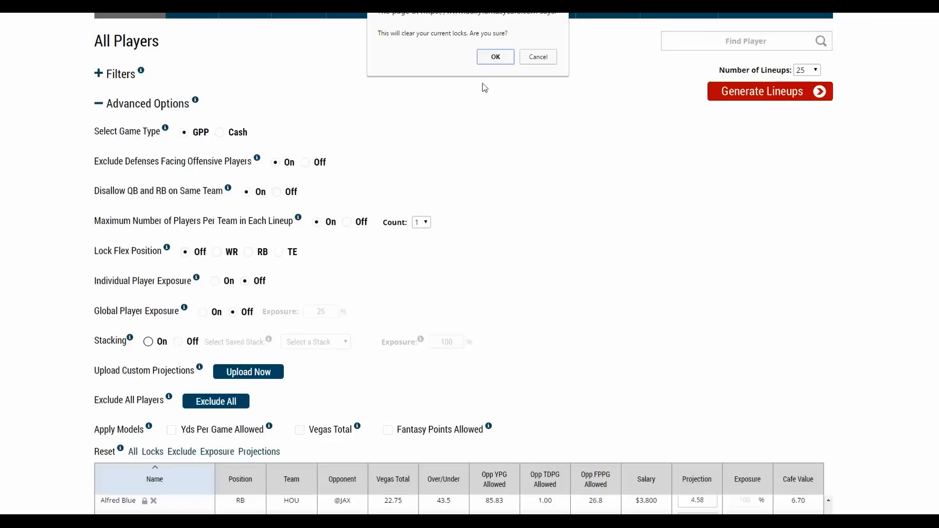
left_click(495, 58)
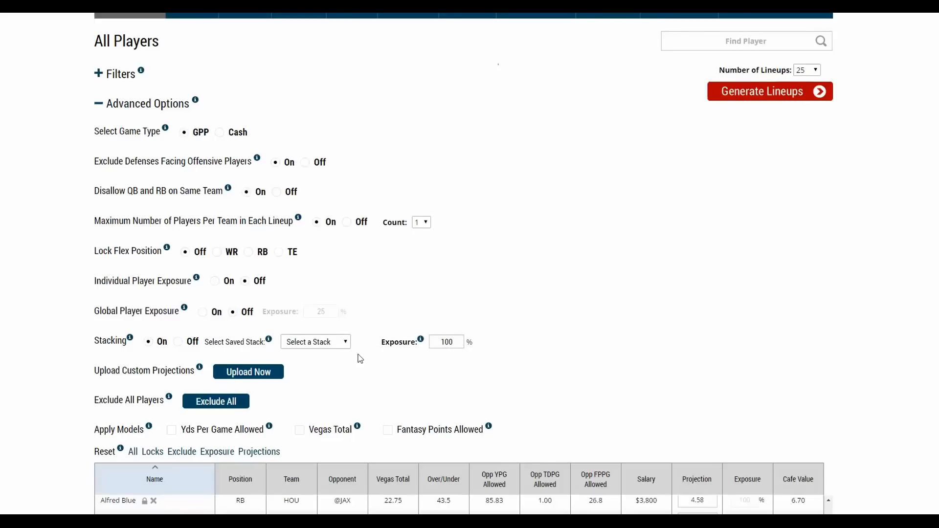
left_click(330, 344)
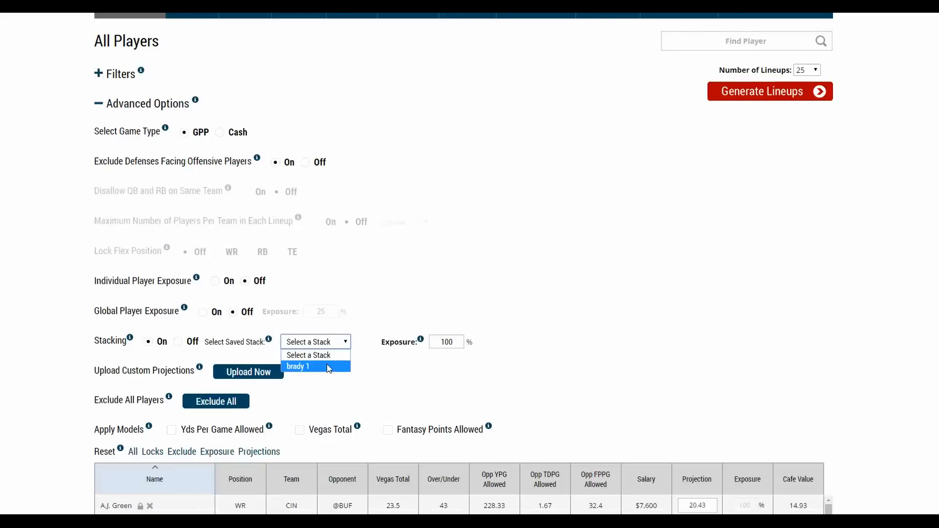
left_click(326, 365)
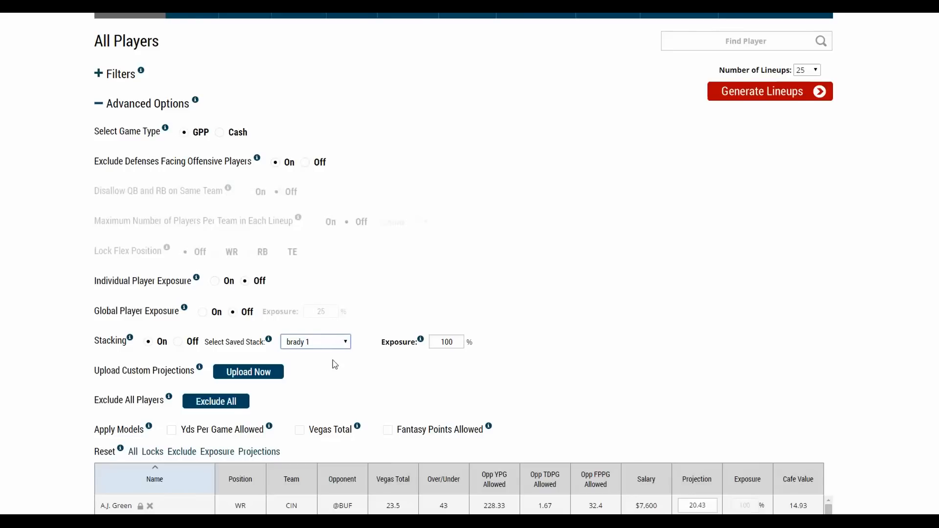
- Set the brady 1 stack's exposure to 50% and generate 25 lineups
left_click(450, 341)
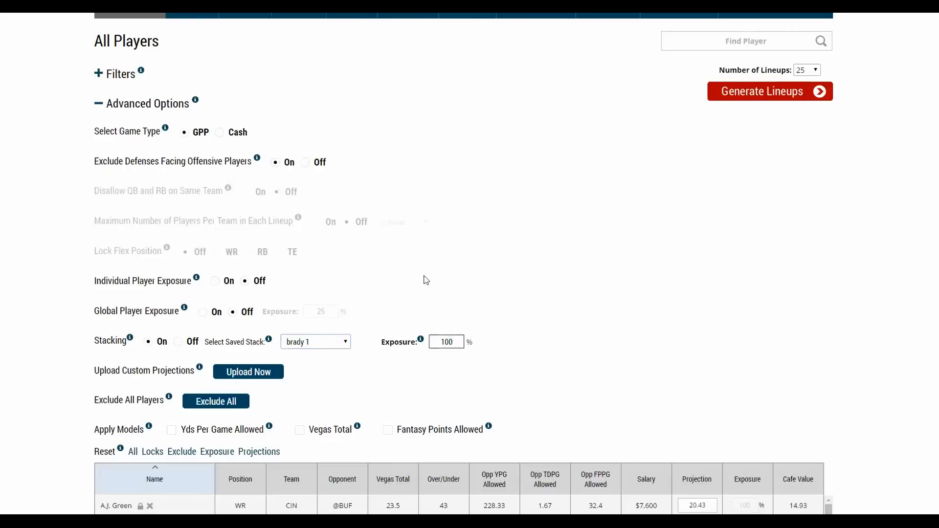
left_click(811, 75)
double_click(453, 339)
type("50")
left_click(348, 368)
left_click(794, 93)
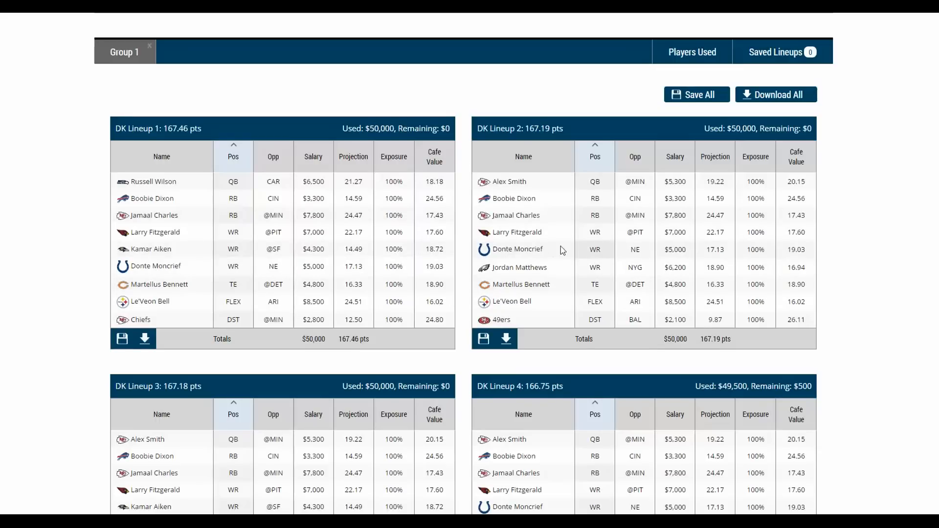
- Examine the Group 1 lineups to compare those with and without the brady stack
scroll(582, 297, "down", 9)
scroll(583, 297, "down", 4)
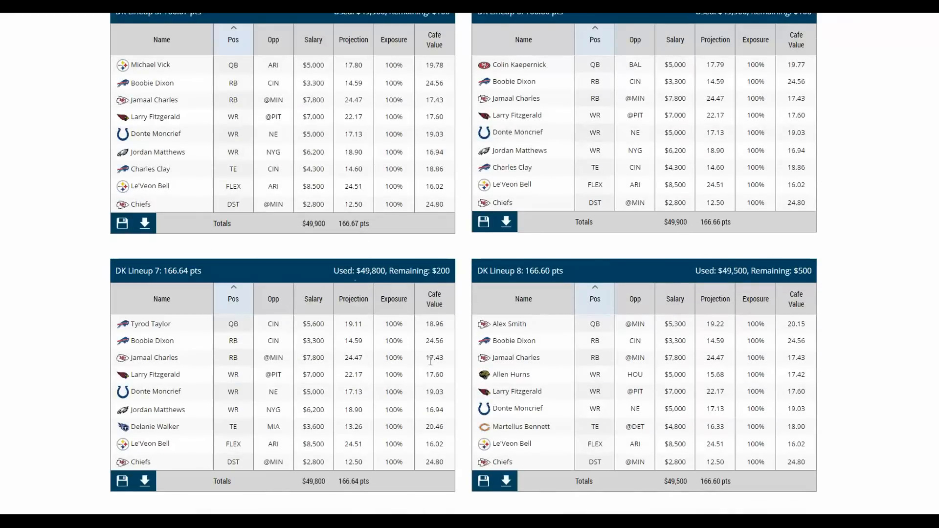
scroll(448, 367, "down", 5)
scroll(448, 368, "down", 4)
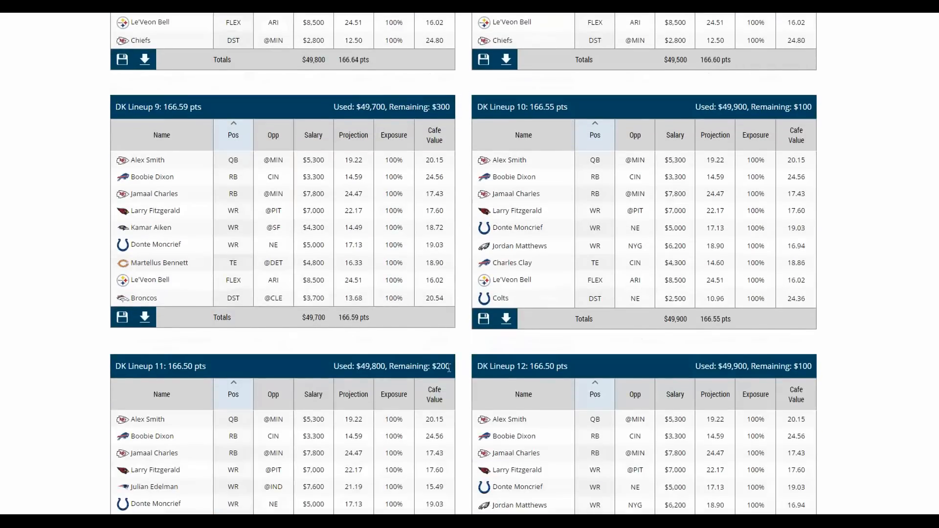
scroll(448, 368, "down", 13)
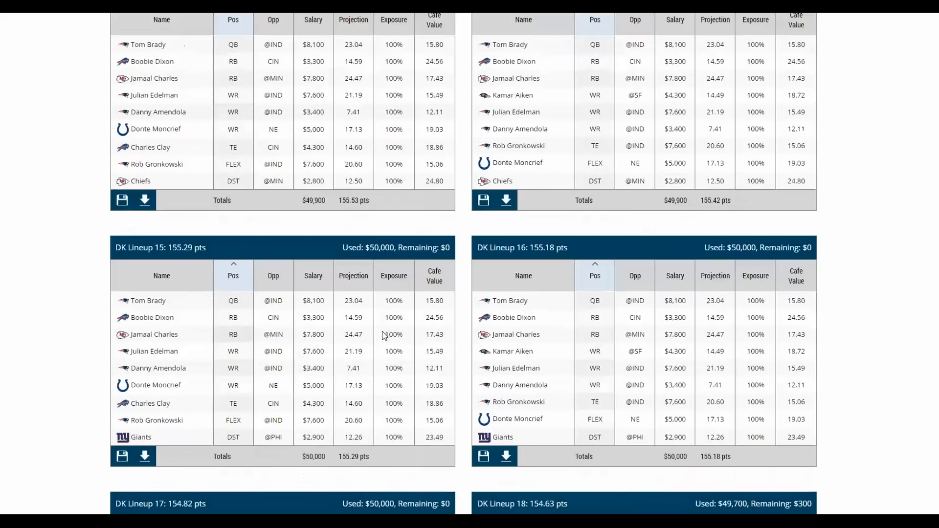
scroll(383, 335, "up", 7)
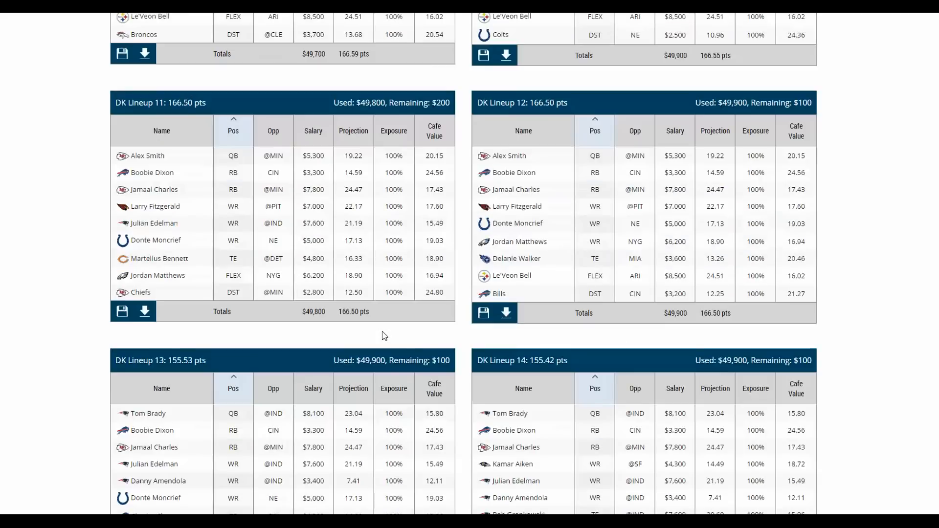
scroll(343, 272, "down", 3)
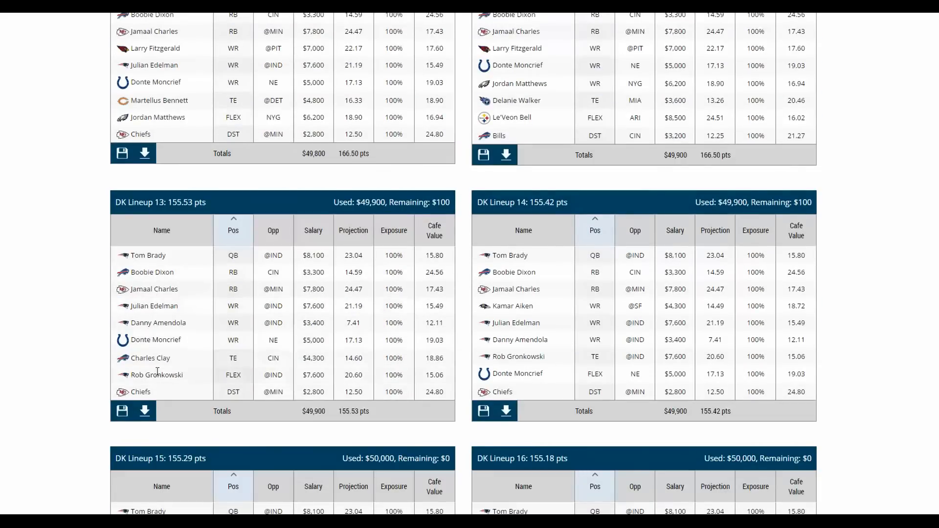
scroll(572, 304, "down", 10)
- Set the brady 1 stack's exposure to 100% and generate a second group of 25 lineups
scroll(466, 372, "up", 20)
scroll(476, 392, "up", 20)
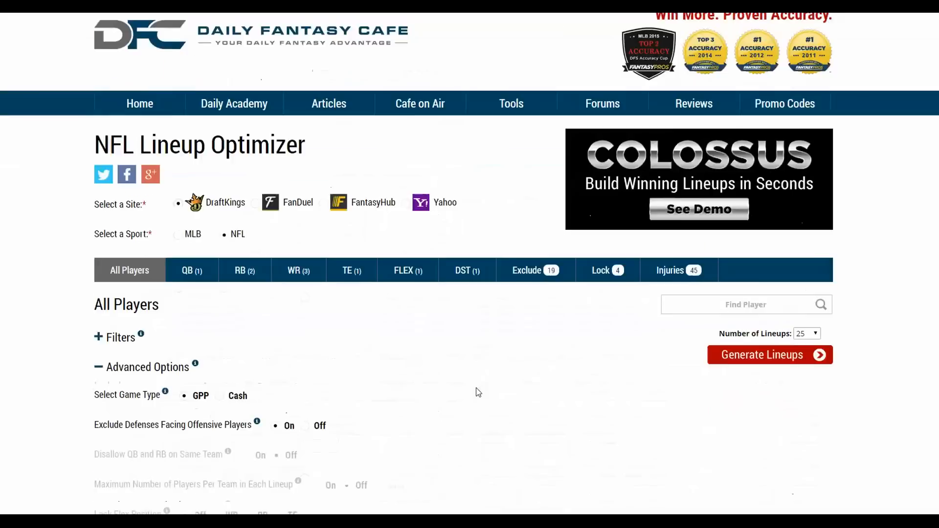
scroll(475, 392, "down", 6)
double_click(449, 346)
type("100")
left_click(789, 92)
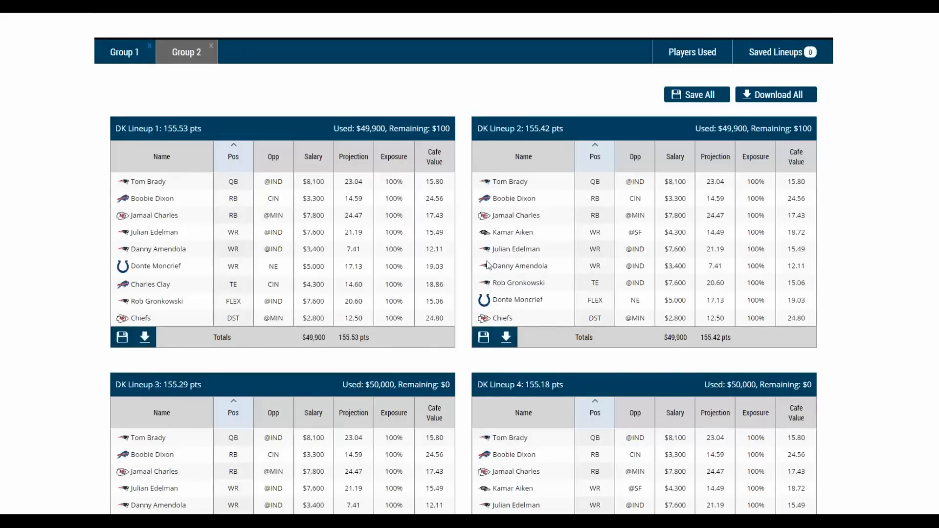
- Review the first Group 2 lineups and their save options, and return to the Advanced Options
scroll(645, 137, "up", 3)
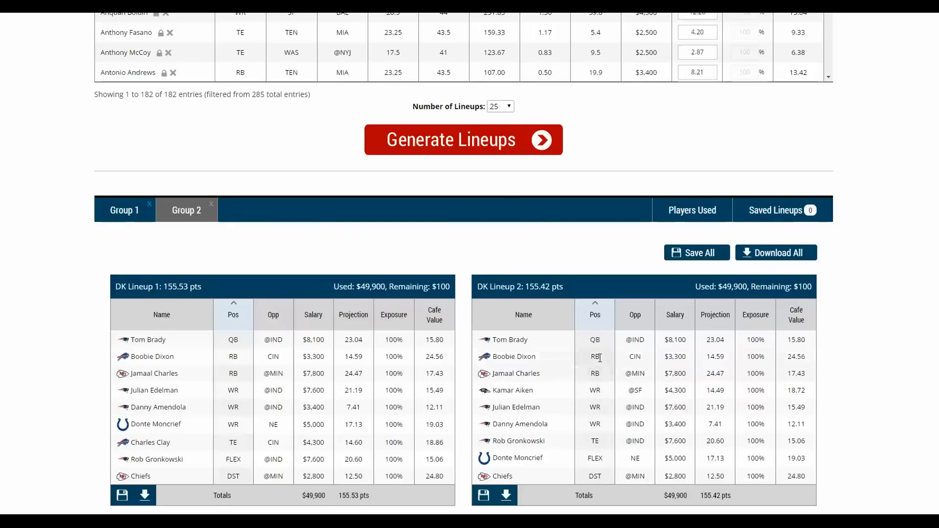
scroll(600, 358, "down", 1)
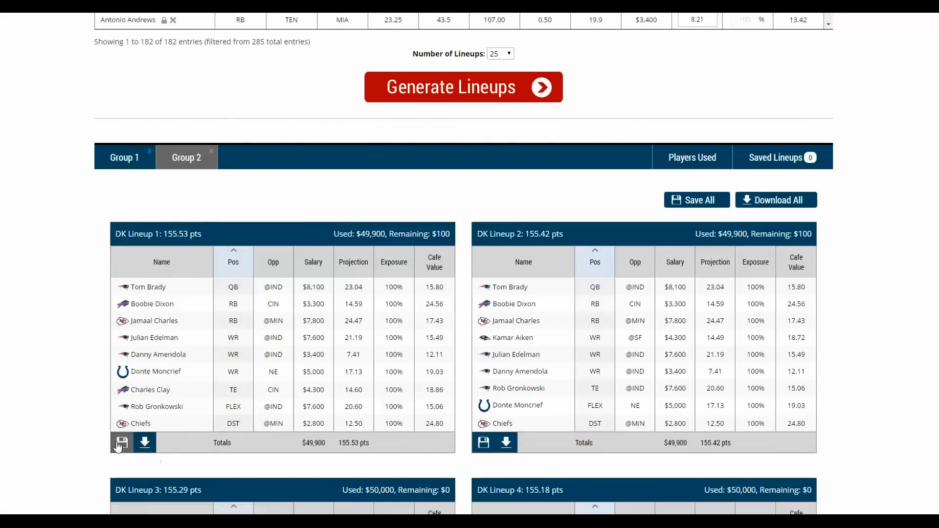
scroll(391, 344, "up", 12)
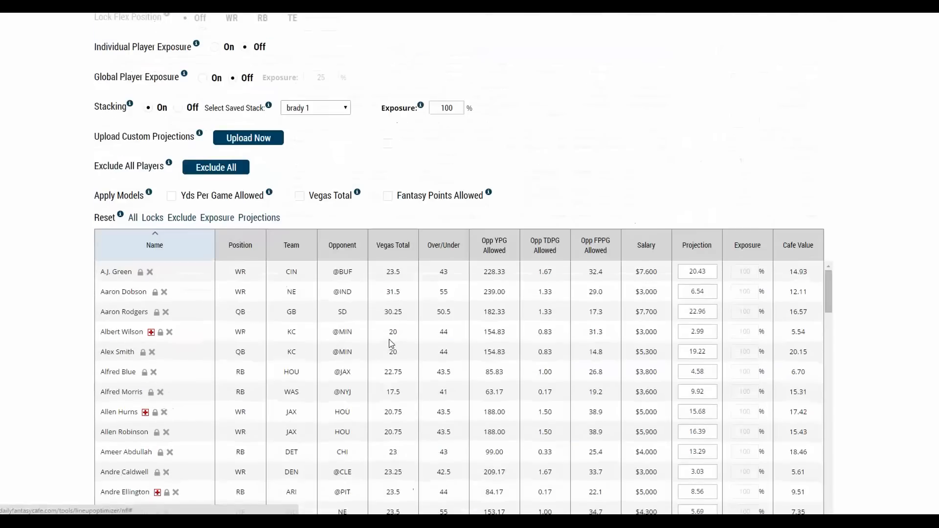
scroll(374, 173, "up", 4)
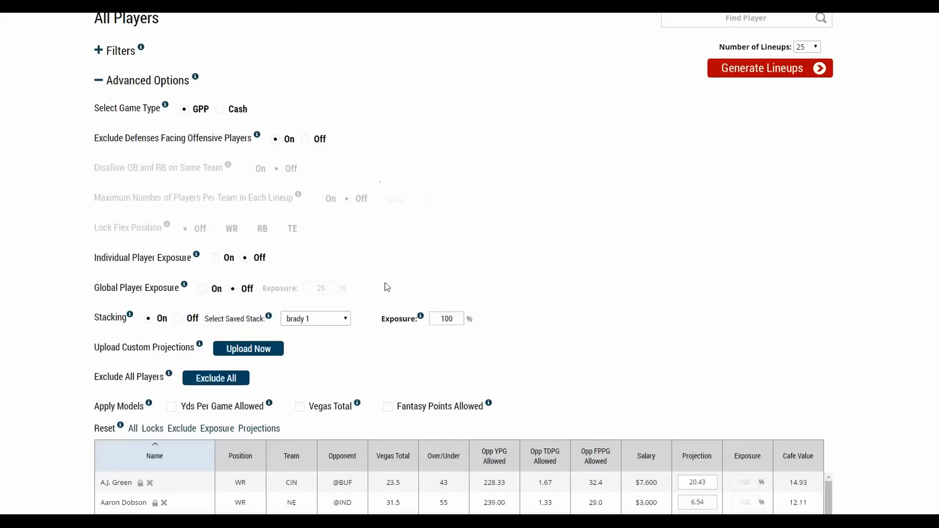
scroll(386, 287, "up", 1)
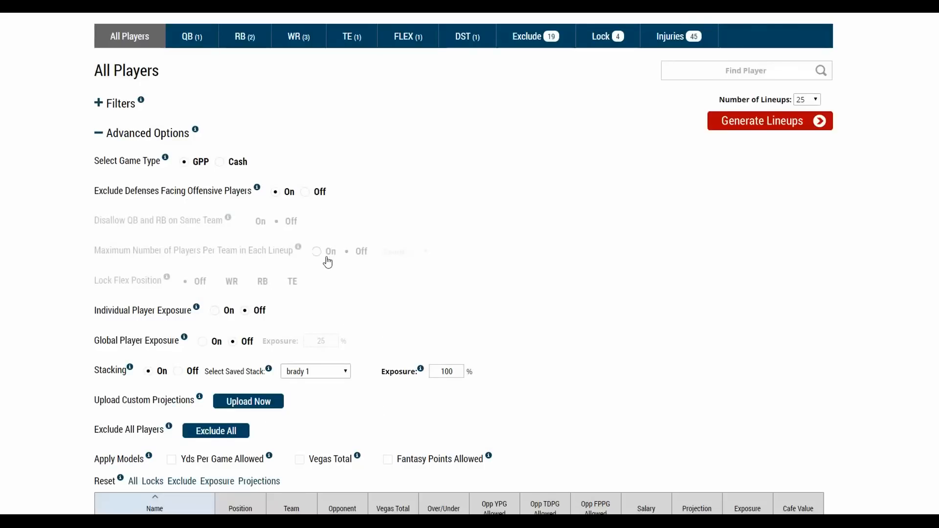